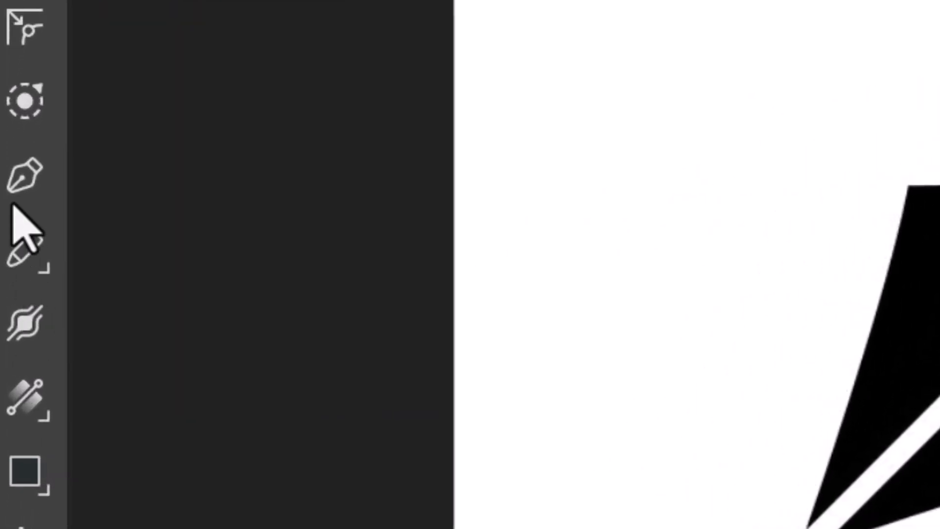
Step: Activate the Pen tool and set its fill to a solid red-orange, RGB 242, 46, 0
{"action": "left_click", "coordinate": [26, 171]}
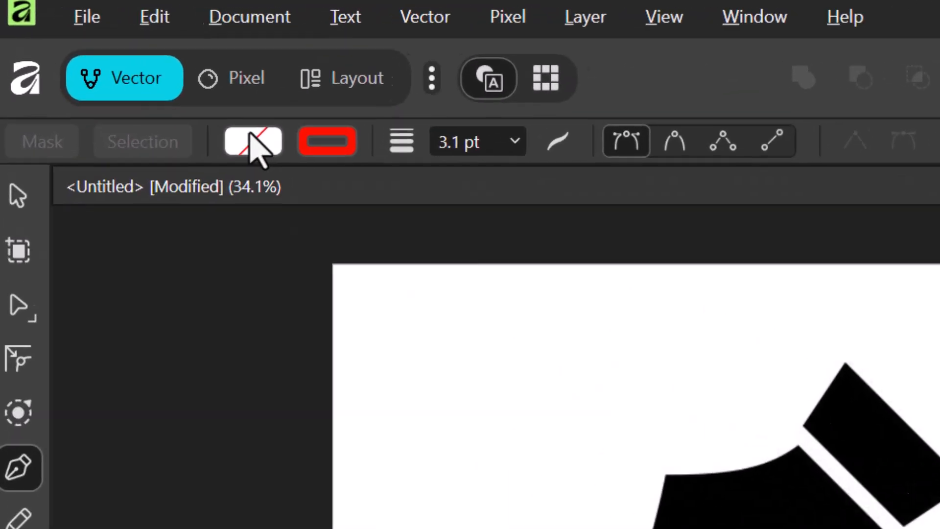
{"action": "left_click", "coordinate": [126, 70]}
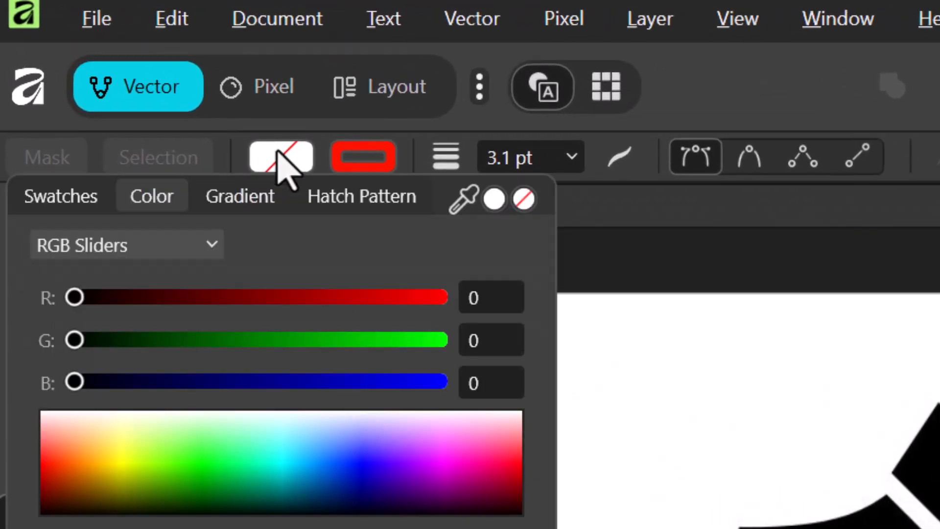
{"action": "mouse_move", "coordinate": [84, 478]}
{"action": "left_mouse_down"}
{"action": "mouse_move", "coordinate": [17, 498]}
{"action": "mouse_move", "coordinate": [74, 482]}
{"action": "left_mouse_up"}
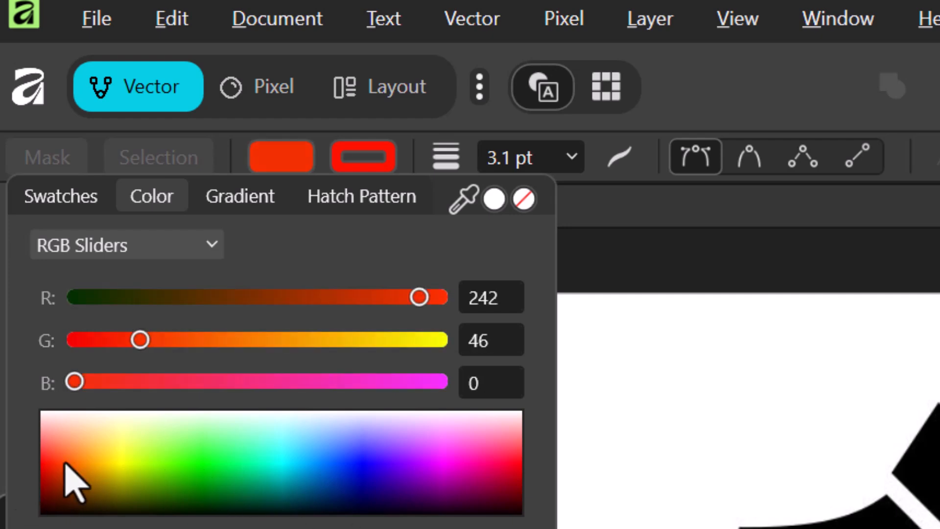
{"action": "left_click", "coordinate": [287, 157]}
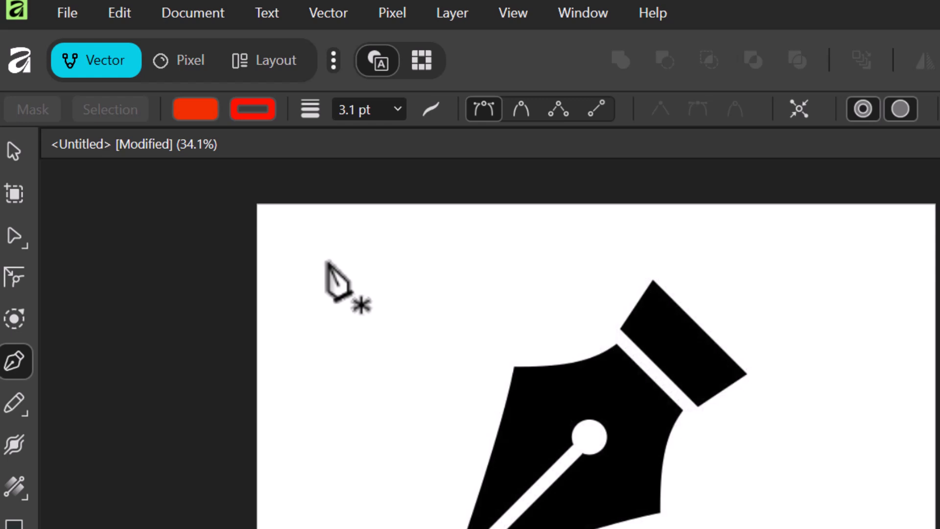
Step: Draw a closed, straight-sided four-cornered polygon with the Pen tool in the empty area at the page's upper left
{"action": "left_click", "coordinate": [329, 258]}
{"action": "left_click", "coordinate": [445, 237]}
{"action": "left_click", "coordinate": [457, 356]}
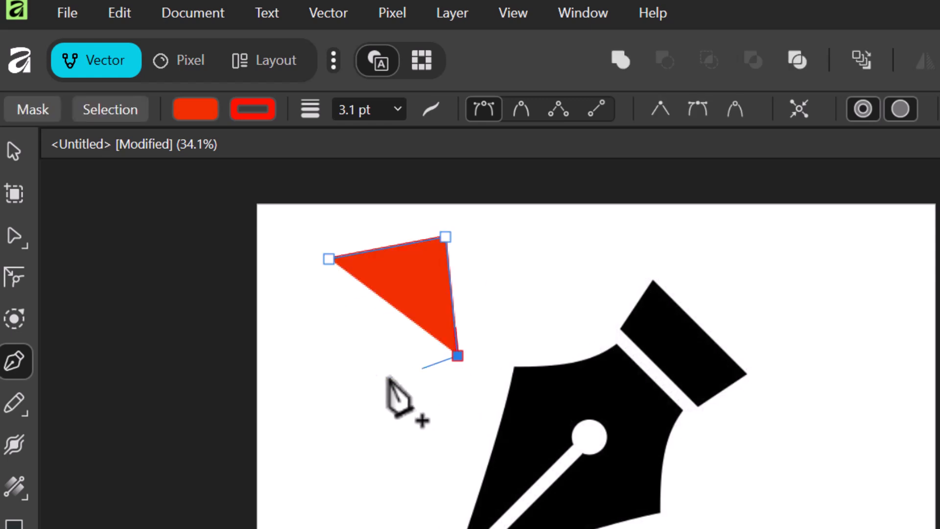
{"action": "left_click", "coordinate": [348, 374]}
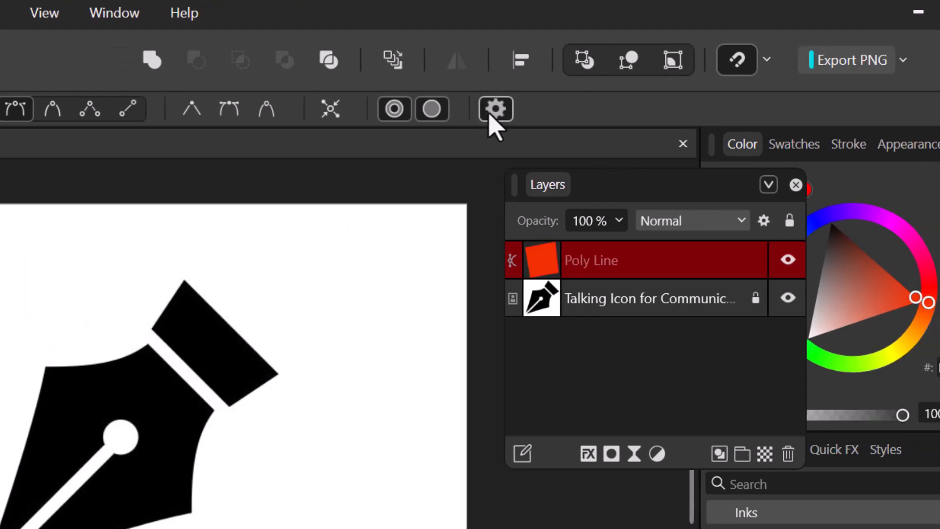
{"action": "left_click", "coordinate": [699, 107]}
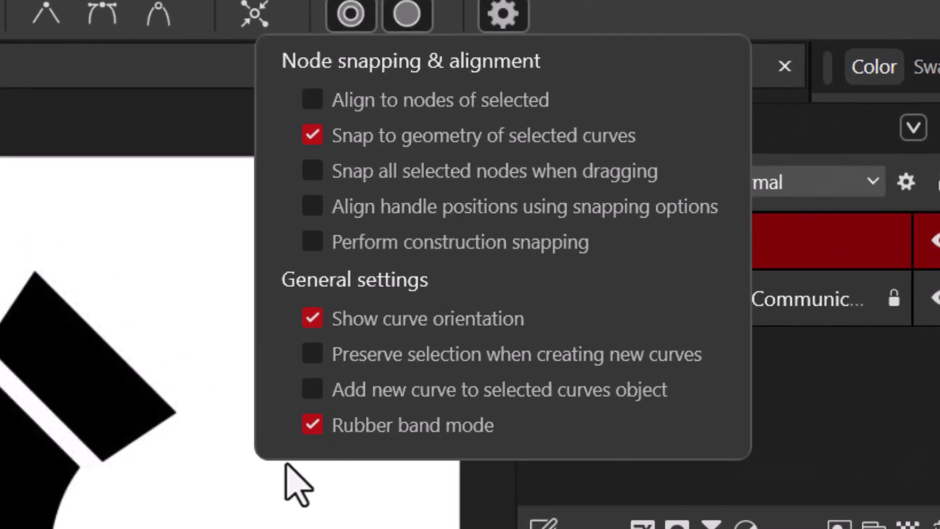
{"action": "left_click", "coordinate": [509, 16]}
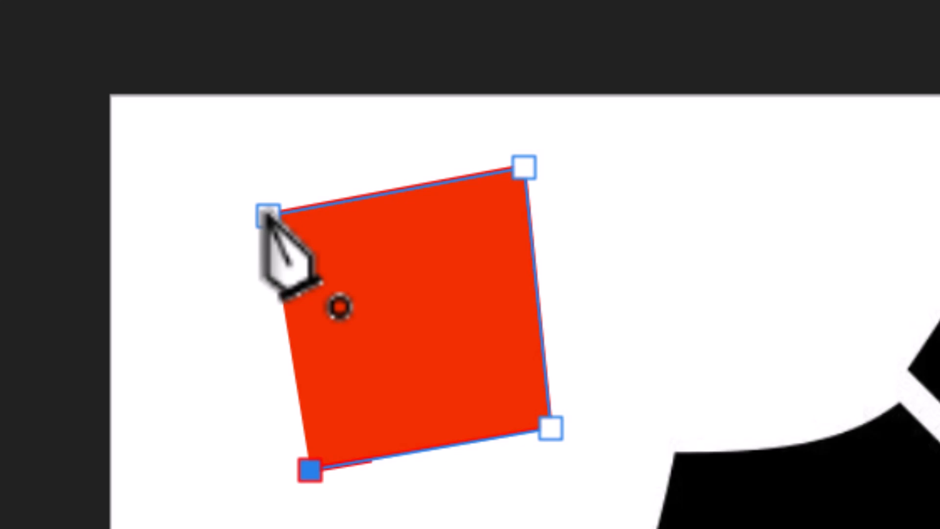
{"action": "left_click", "coordinate": [267, 216]}
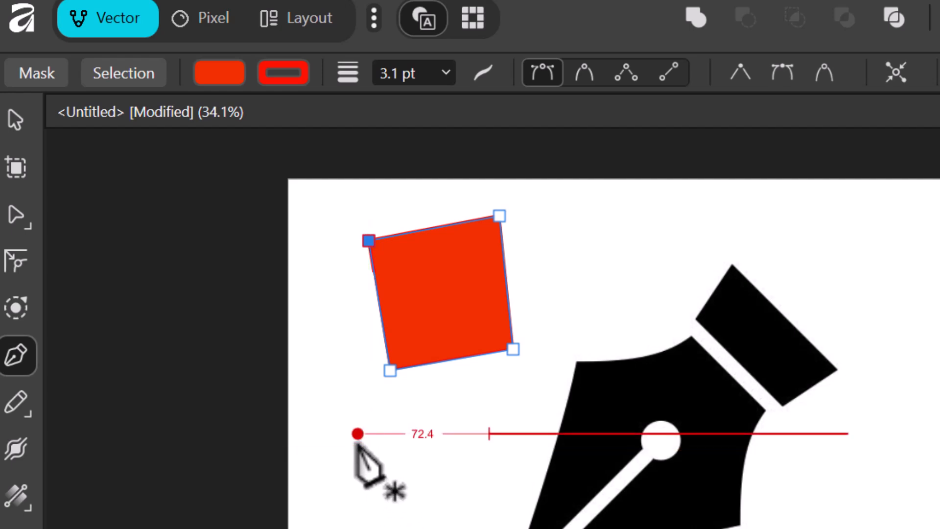
Step: Draw a closed shape of smooth curved segments below the red polygon and end the path
{"action": "left_click", "coordinate": [352, 461]}
{"action": "left_click_drag", "start_coordinate": [352, 461], "coordinate": [349, 503]}
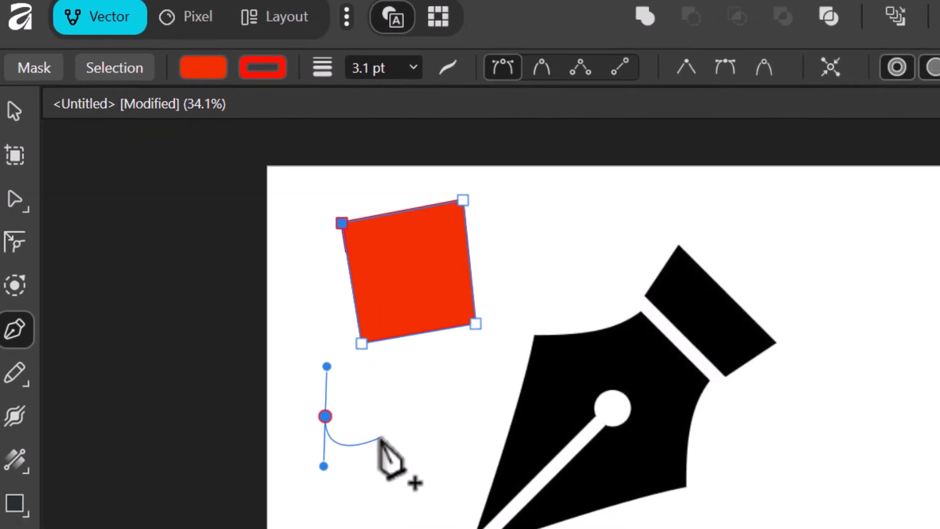
{"action": "left_click", "coordinate": [382, 435]}
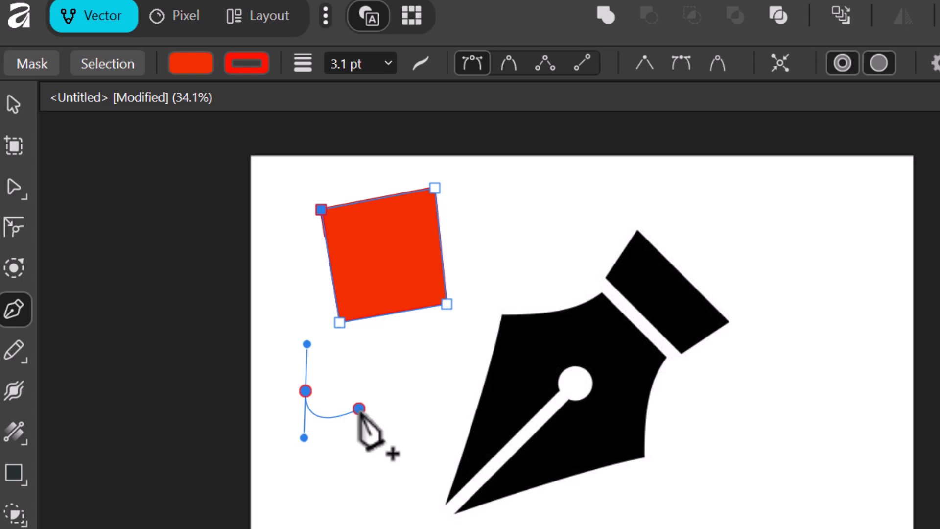
{"action": "left_click_drag", "start_coordinate": [359, 409], "coordinate": [304, 340]}
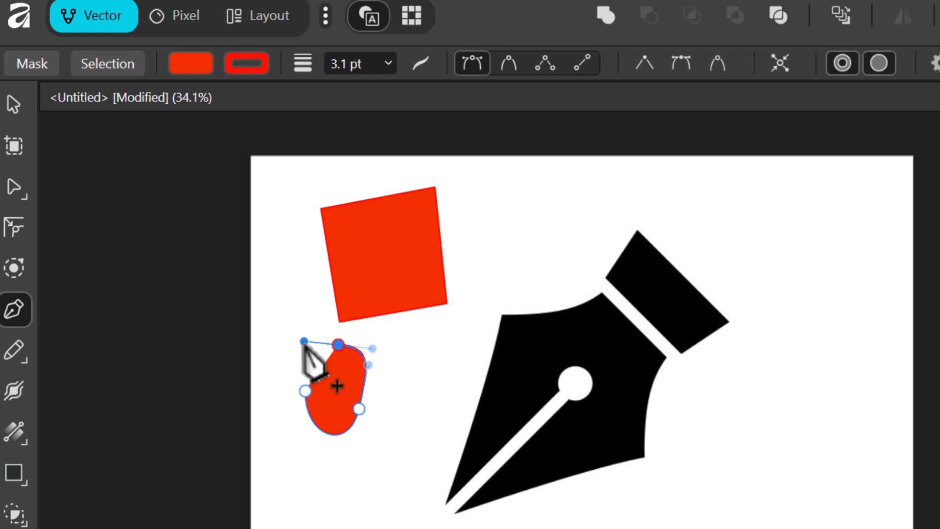
{"action": "left_click_drag", "start_coordinate": [339, 377], "coordinate": [303, 437]}
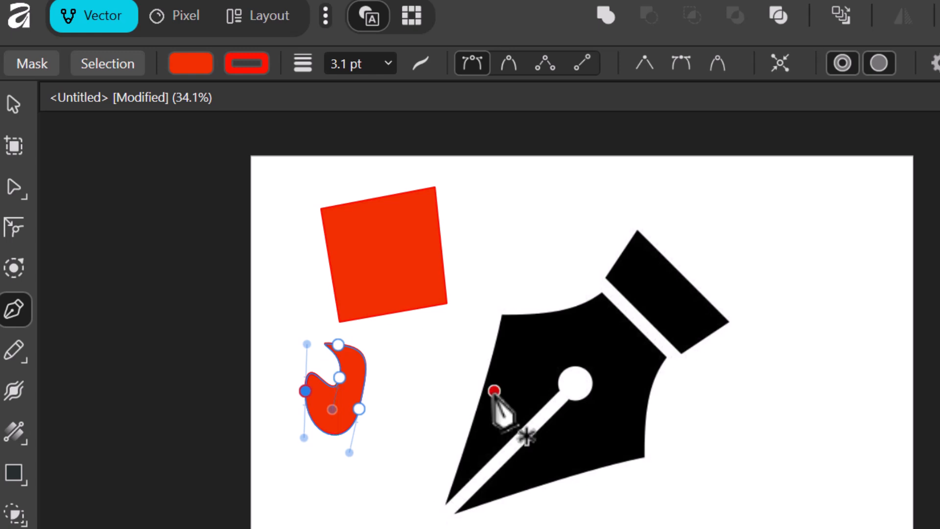
{"action": "key", "text": "Escape"}
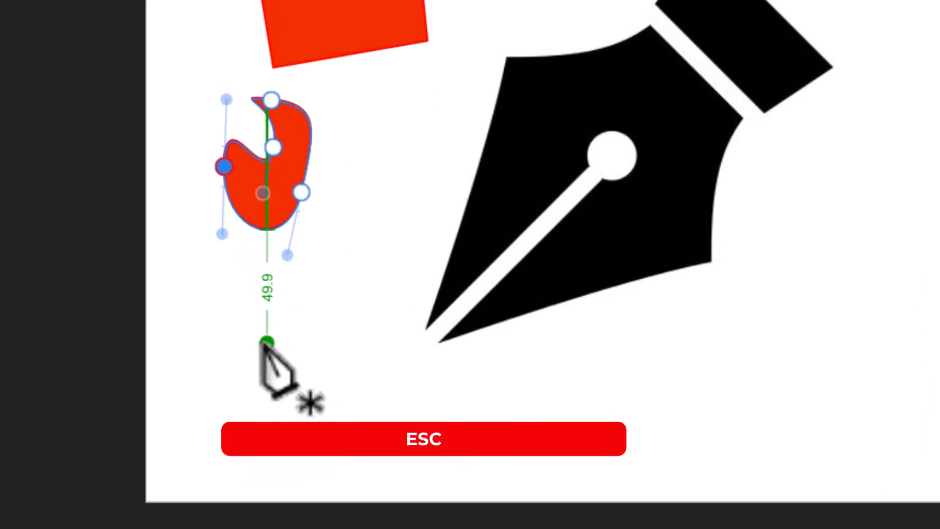
Step: Draw an unclosed four-node shape below the curved one, mixing straight and curved segments, and end the path
{"action": "left_click", "coordinate": [335, 514]}
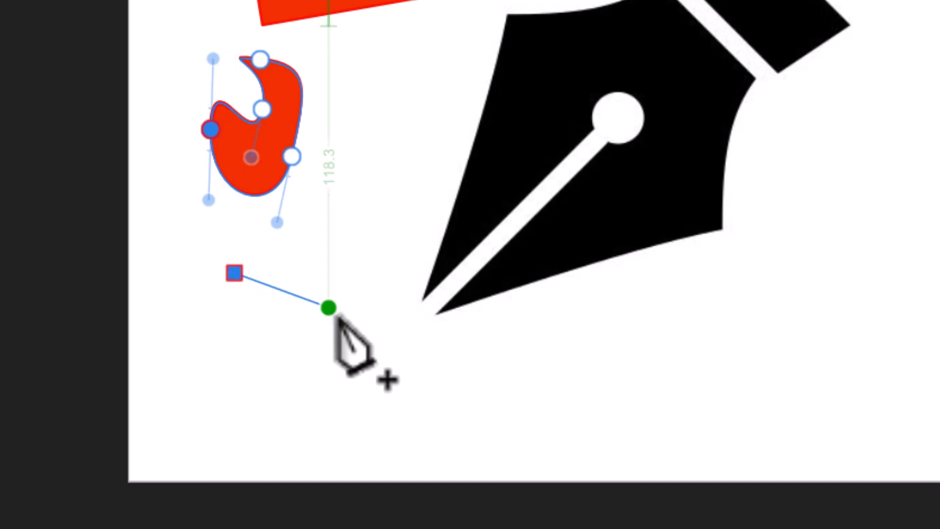
{"action": "left_click", "coordinate": [328, 312]}
{"action": "left_click", "coordinate": [301, 386]}
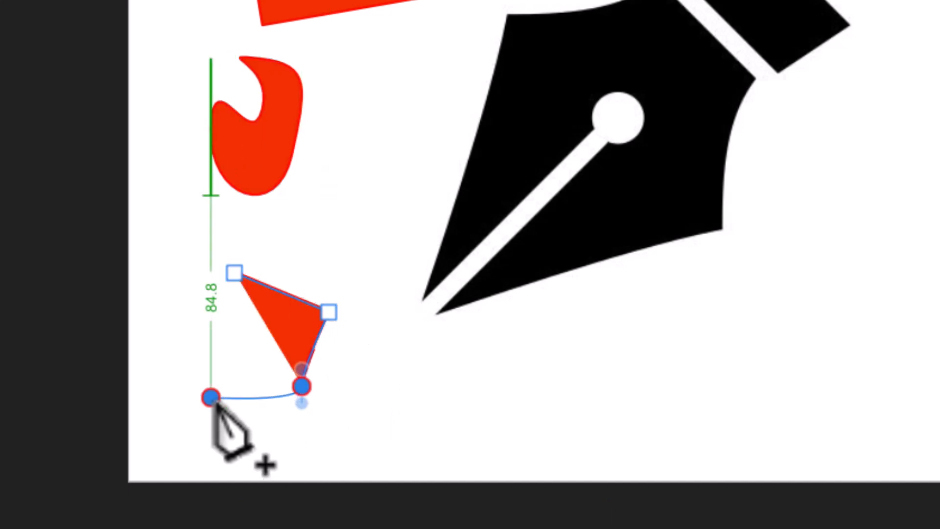
{"action": "left_click", "coordinate": [211, 396]}
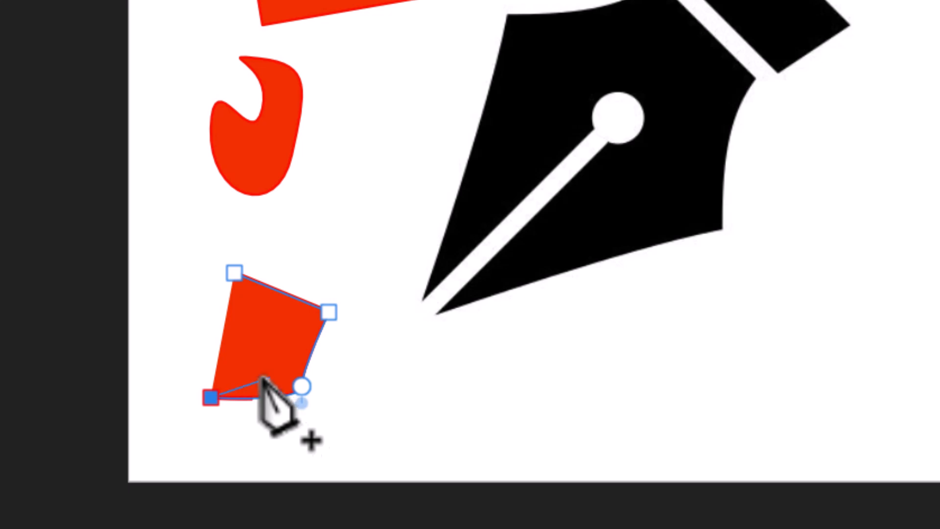
{"action": "left_click", "coordinate": [239, 285]}
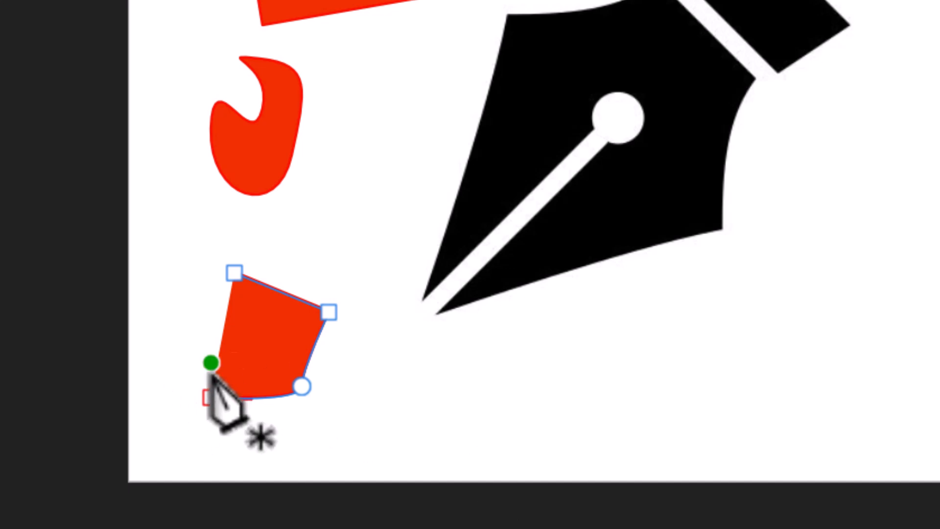
{"action": "key", "text": "Escape"}
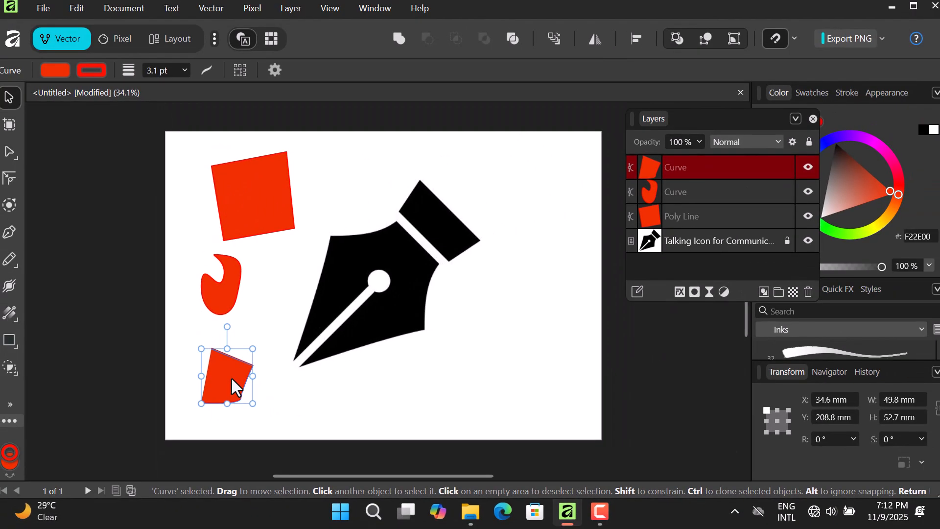
Step: Undo the last drawn shape and delete the remaining red polygon and curved shape
{"action": "key", "text": "ctrl+z"}
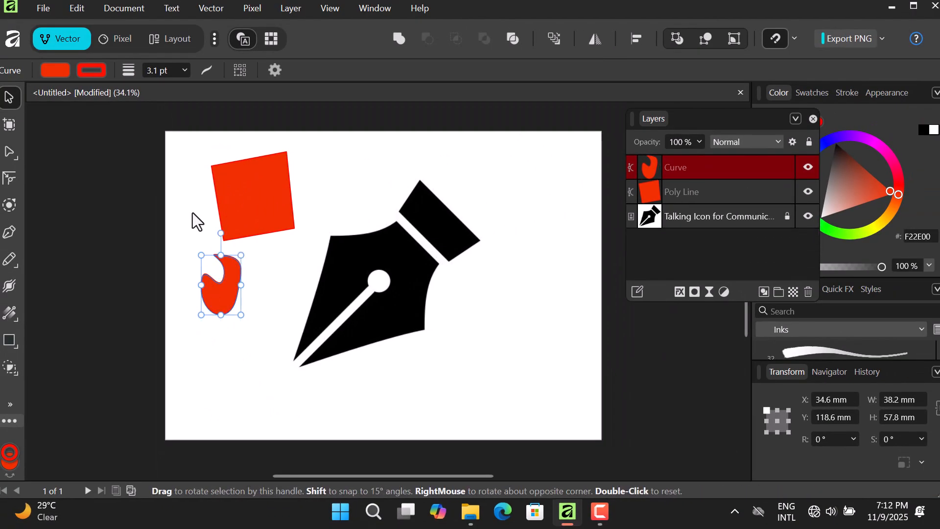
{"action": "left_click_drag", "start_coordinate": [189, 153], "coordinate": [265, 301]}
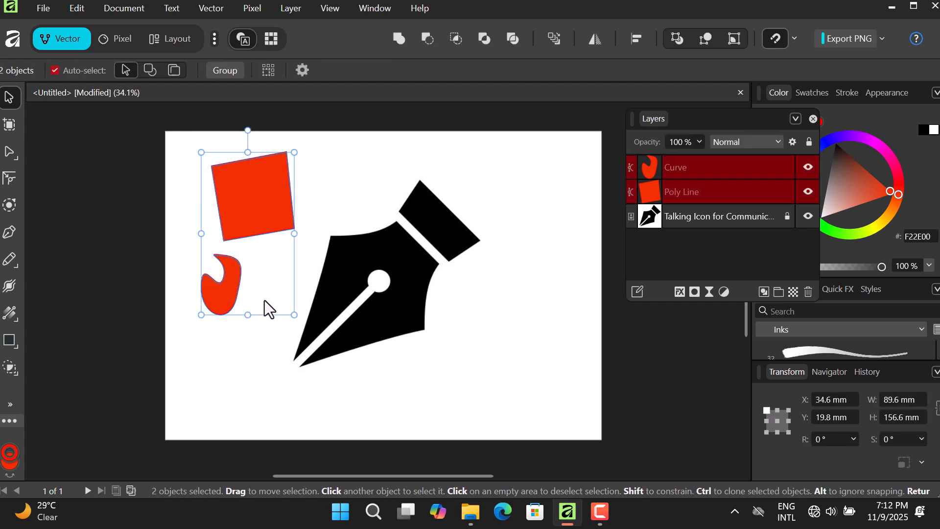
{"action": "key", "text": "Delete"}
{"action": "left_click", "coordinate": [224, 240]}
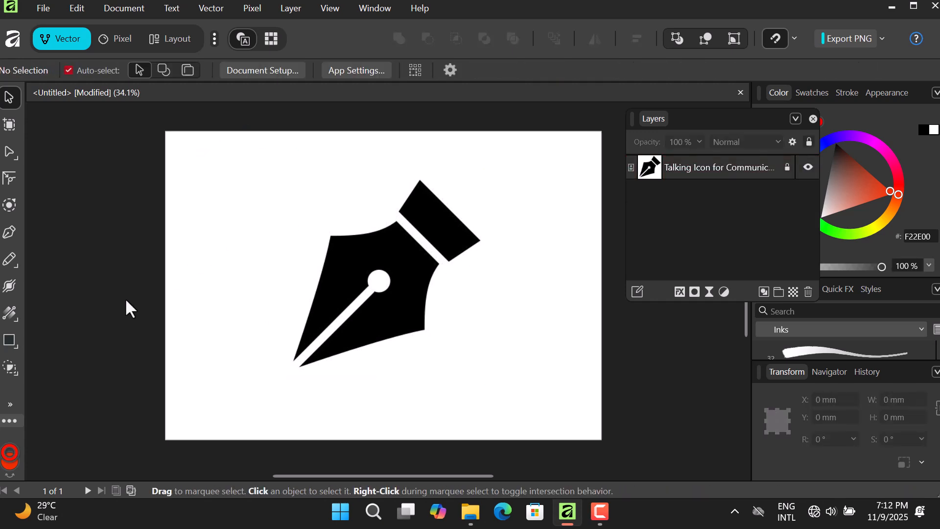
Step: Start a new Pen tool path at the page's upper left, redirecting the first node's lower handle independently to point straight down
{"action": "key", "text": "p"}
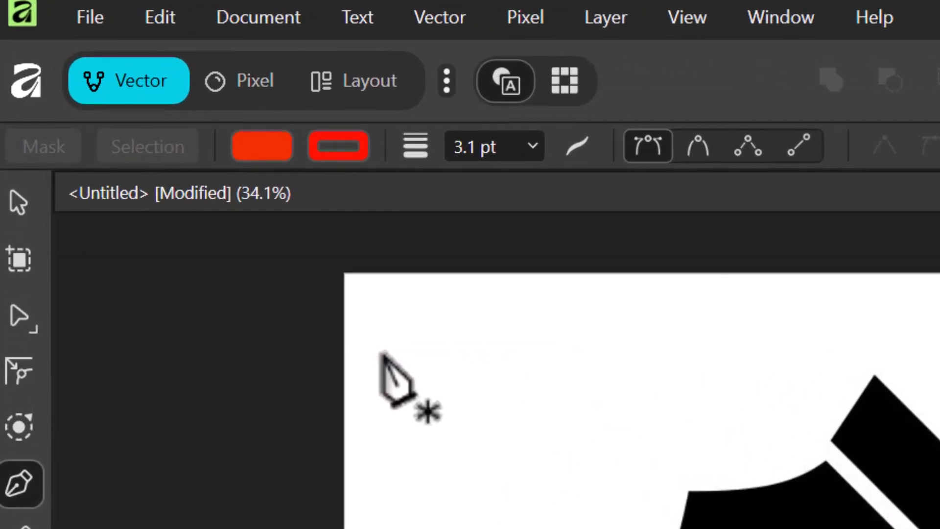
{"action": "left_click_drag", "start_coordinate": [381, 363], "coordinate": [430, 519]}
{"action": "key", "text": "alt"}
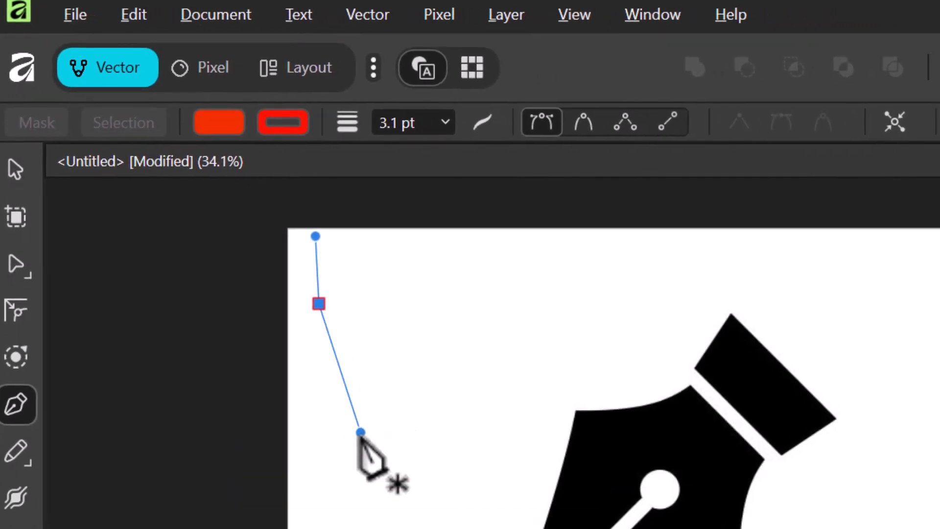
{"action": "left_click_drag", "start_coordinate": [361, 433], "coordinate": [326, 413]}
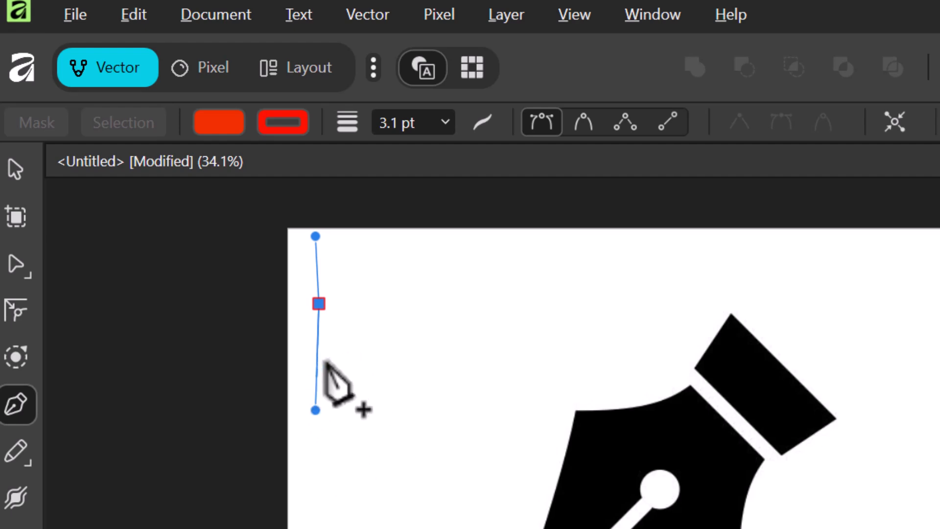
Step: Add a second node forming a U-shaped curve, break its handles, remove the outgoing handle and end the path
{"action": "left_click_drag", "start_coordinate": [404, 361], "coordinate": [482, 361]}
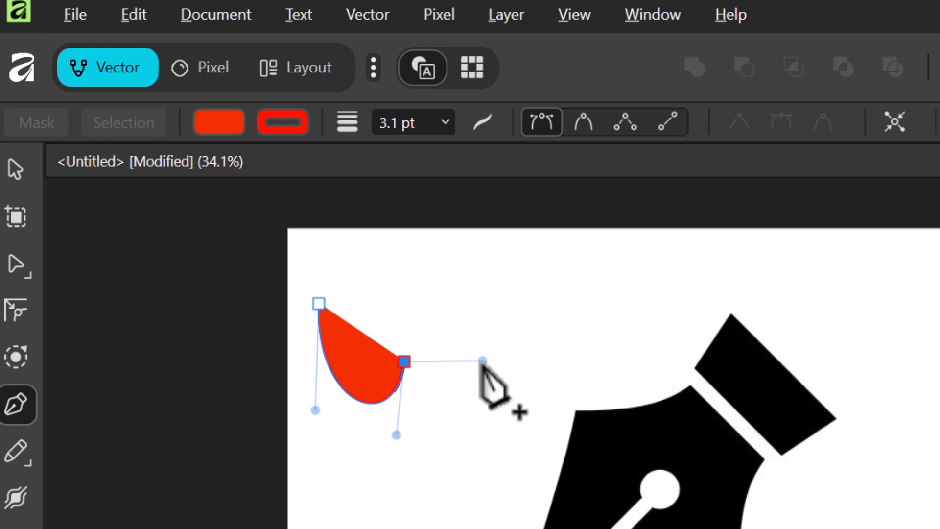
{"action": "left_click_drag", "start_coordinate": [482, 361], "coordinate": [482, 361]}
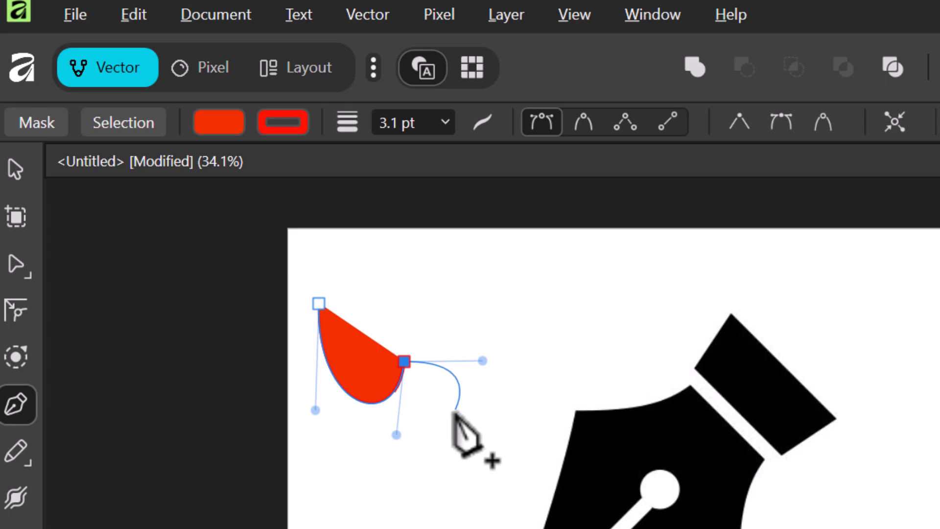
{"action": "left_click", "coordinate": [404, 361]}
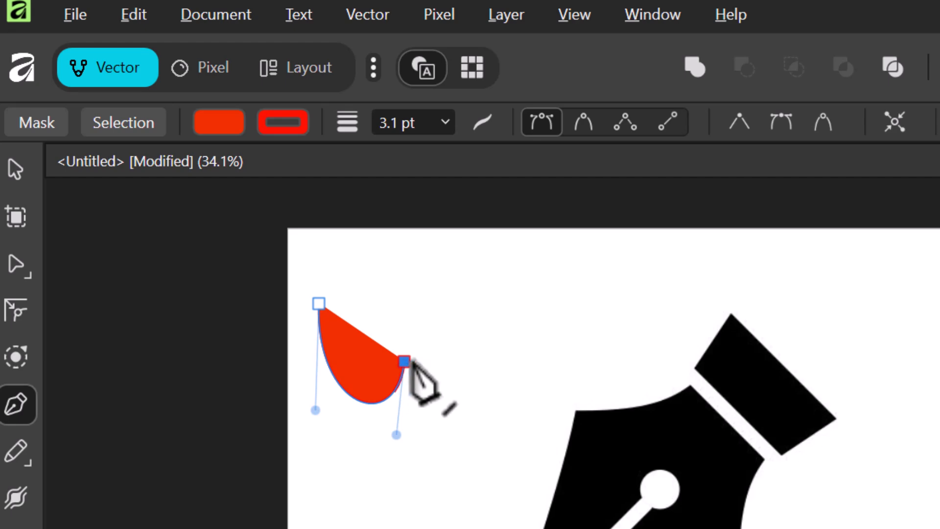
{"action": "key", "text": "Escape"}
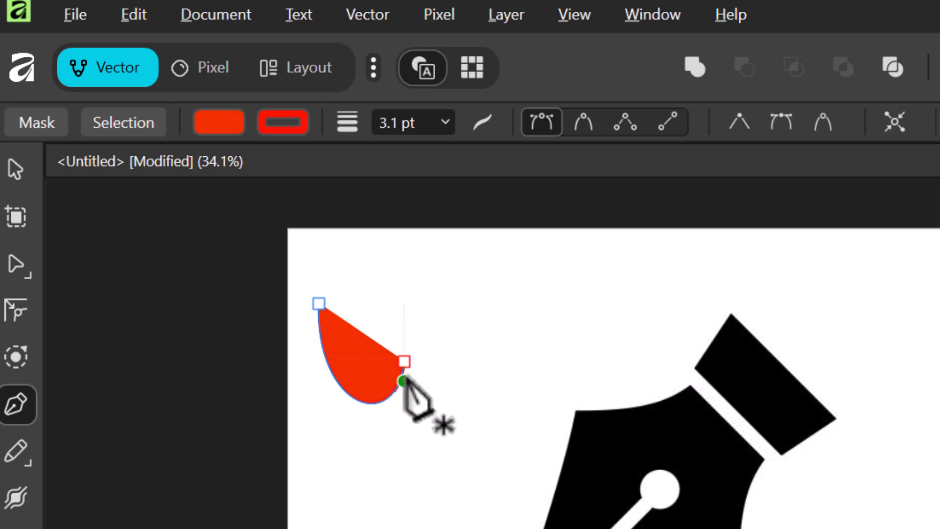
Step: Start a new path at the right end node of the U-shaped curve and add two smooth nodes curving downward
{"action": "left_click_drag", "start_coordinate": [404, 362], "coordinate": [404, 294]}
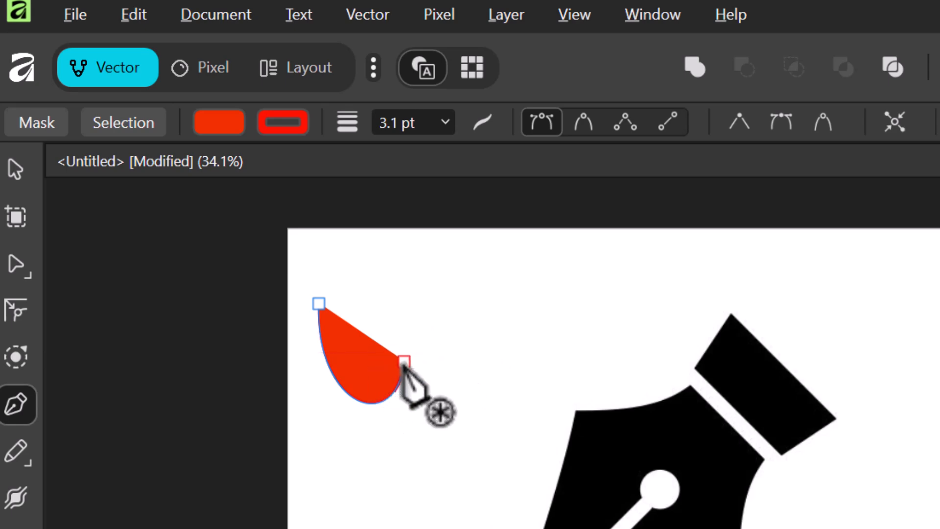
{"action": "left_click_drag", "start_coordinate": [404, 362], "coordinate": [479, 347]}
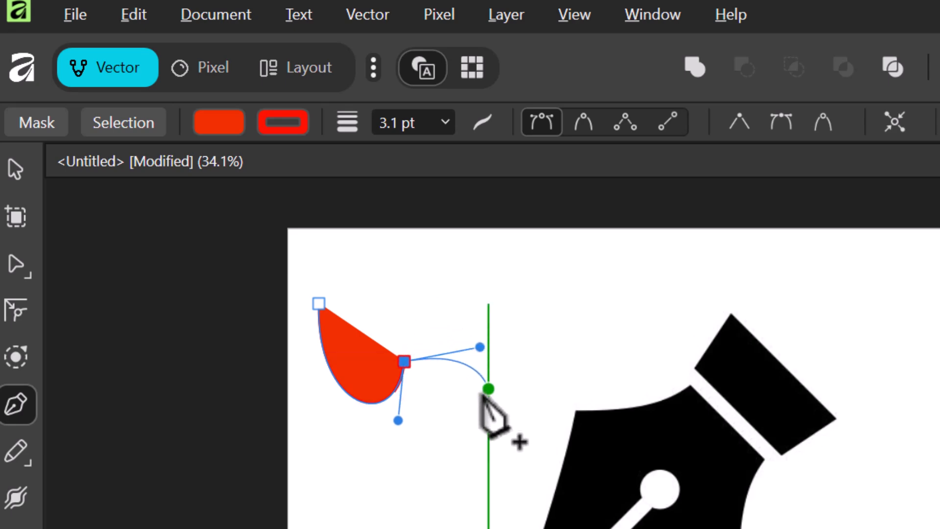
{"action": "left_click_drag", "start_coordinate": [488, 403], "coordinate": [451, 479]}
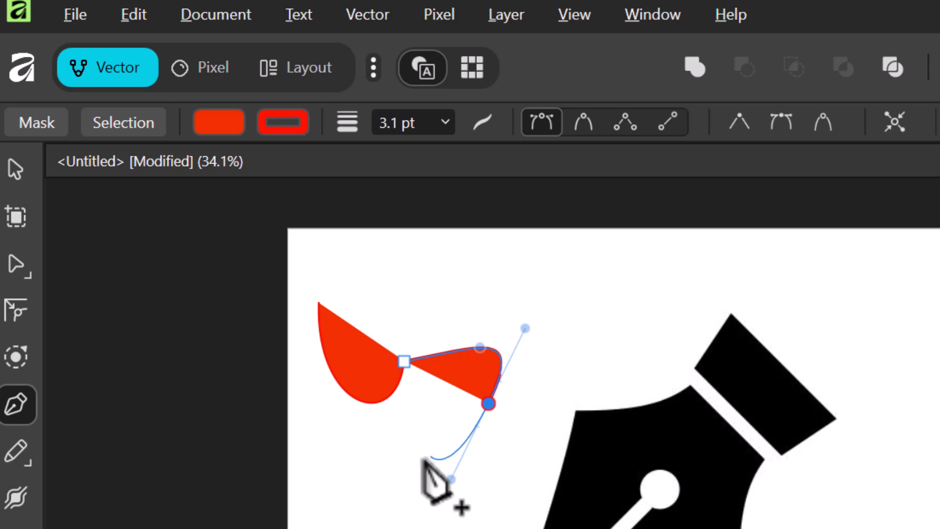
{"action": "left_click_drag", "start_coordinate": [417, 453], "coordinate": [389, 427]}
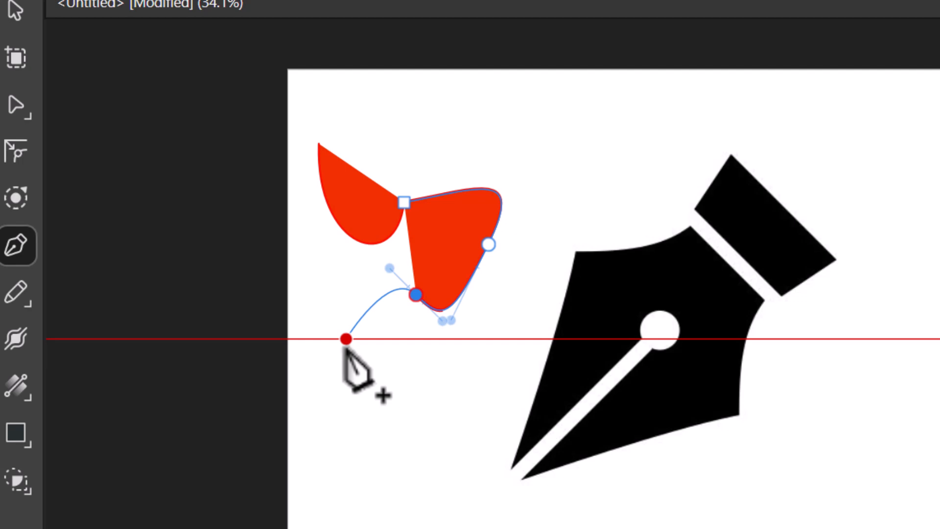
Step: Continue the path with six corner nodes running around the curved side to above its start, and end it unclosed
{"action": "left_click", "coordinate": [349, 348]}
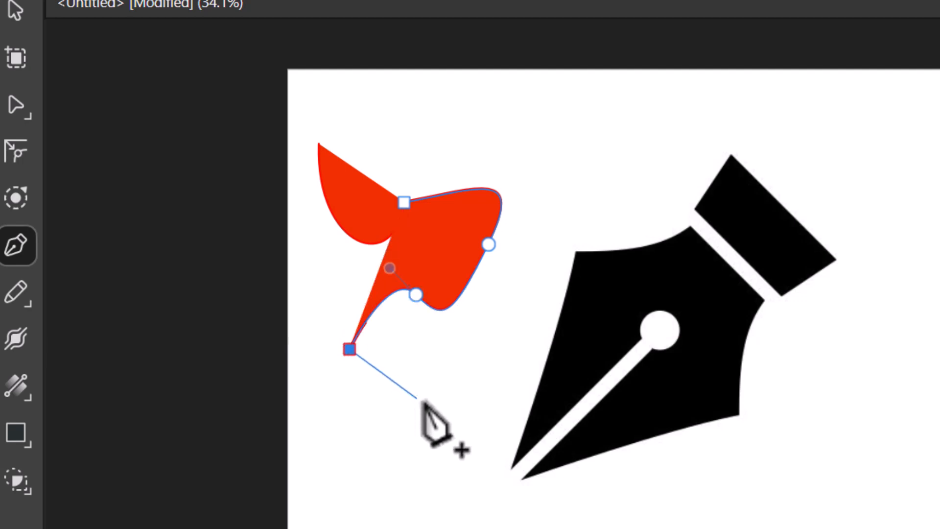
{"action": "left_click", "coordinate": [417, 362]}
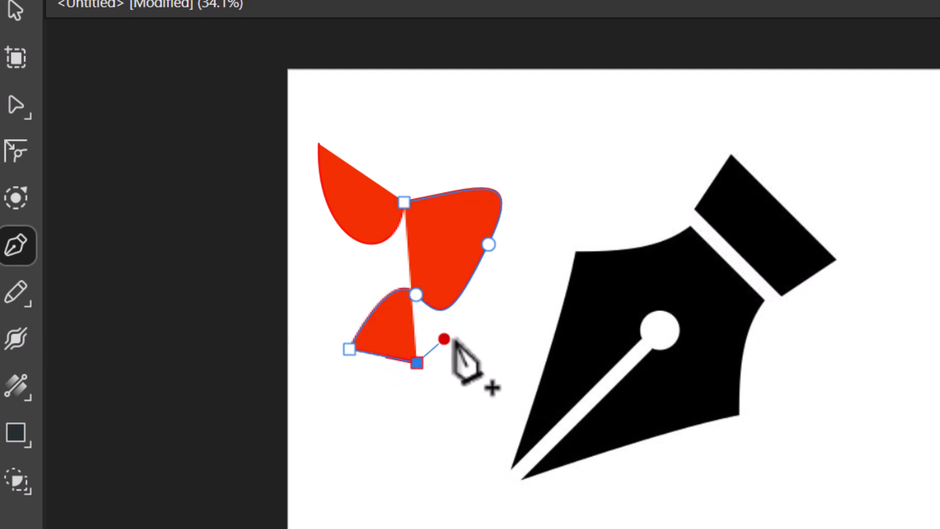
{"action": "left_click", "coordinate": [489, 323]}
{"action": "left_click", "coordinate": [528, 214]}
{"action": "left_click", "coordinate": [512, 94]}
{"action": "left_click", "coordinate": [431, 119]}
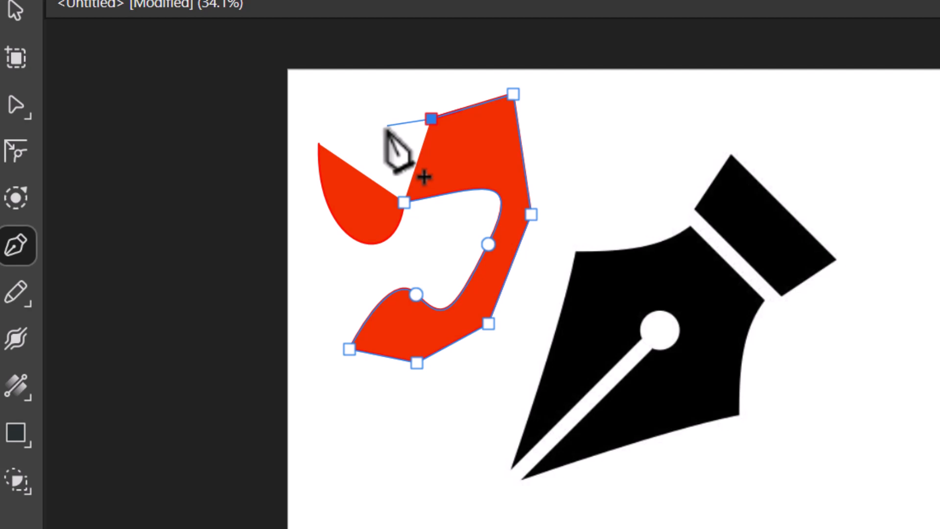
{"action": "key", "text": "Escape"}
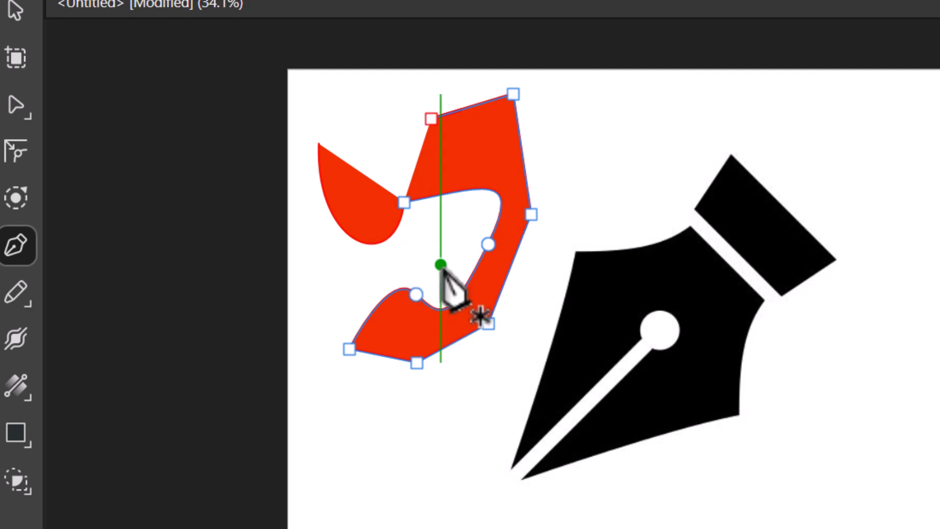
Step: Move the mixed shape slightly down, select it together with the U-shaped curve, and delete both
{"action": "key", "text": "v"}
{"action": "left_click_drag", "start_coordinate": [470, 191], "coordinate": [480, 174]}
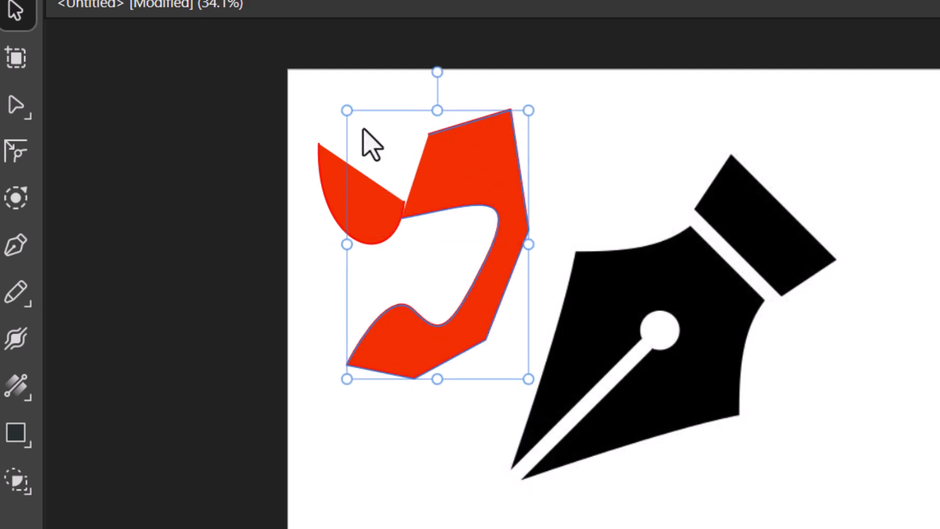
{"action": "left_click_drag", "start_coordinate": [325, 102], "coordinate": [485, 306]}
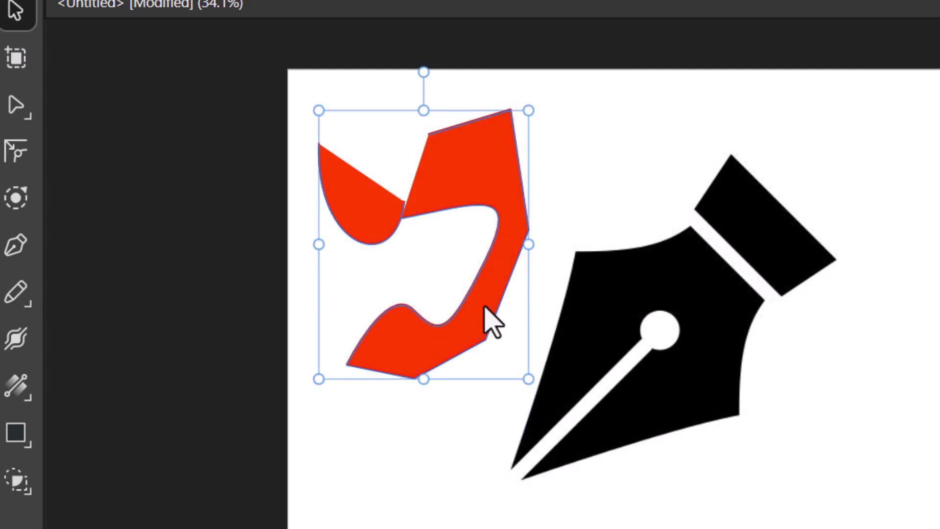
{"action": "key", "text": "Delete"}
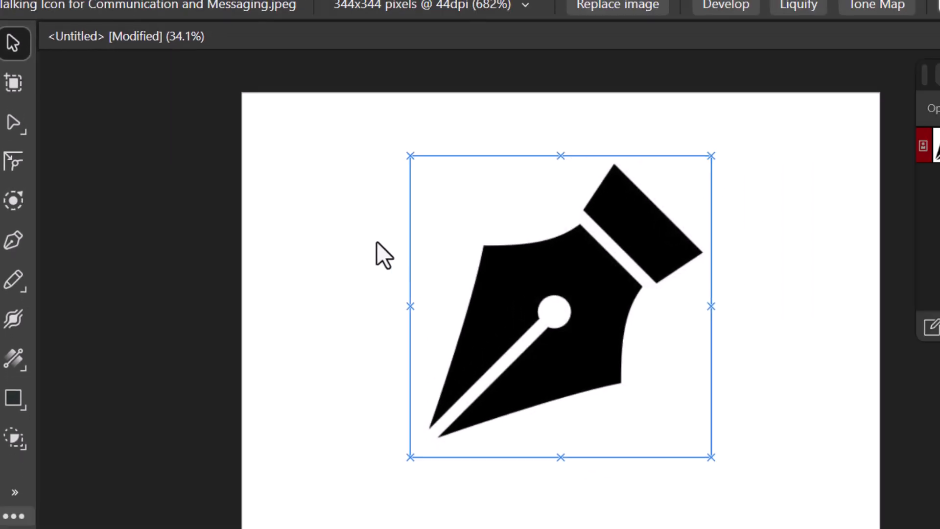
{"action": "left_click", "coordinate": [410, 202]}
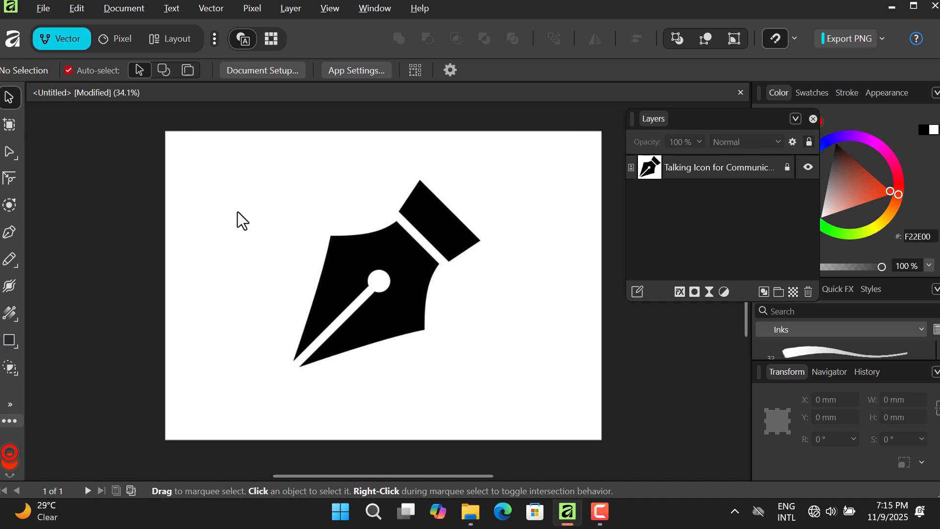
Step: Set the Pen tool's fill to none, keeping the red stroke
{"action": "left_click", "coordinate": [12, 233]}
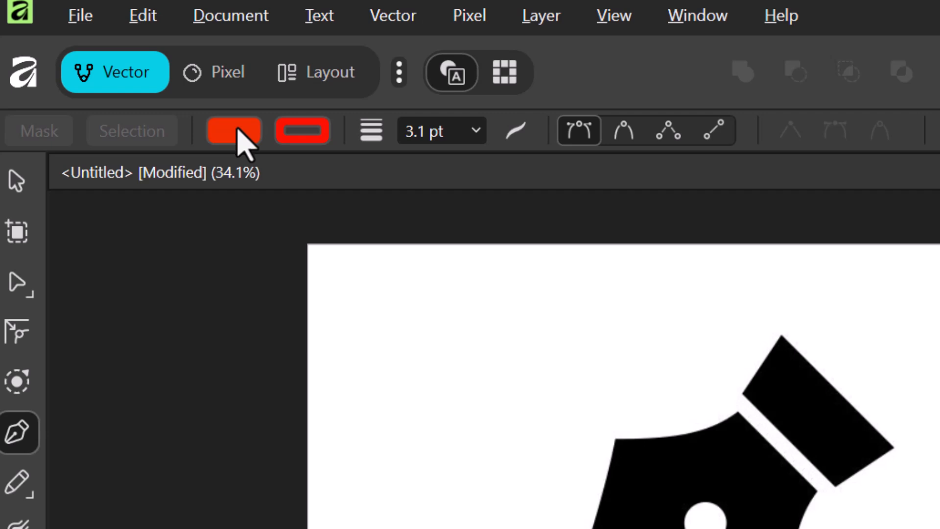
{"action": "left_click", "coordinate": [237, 130]}
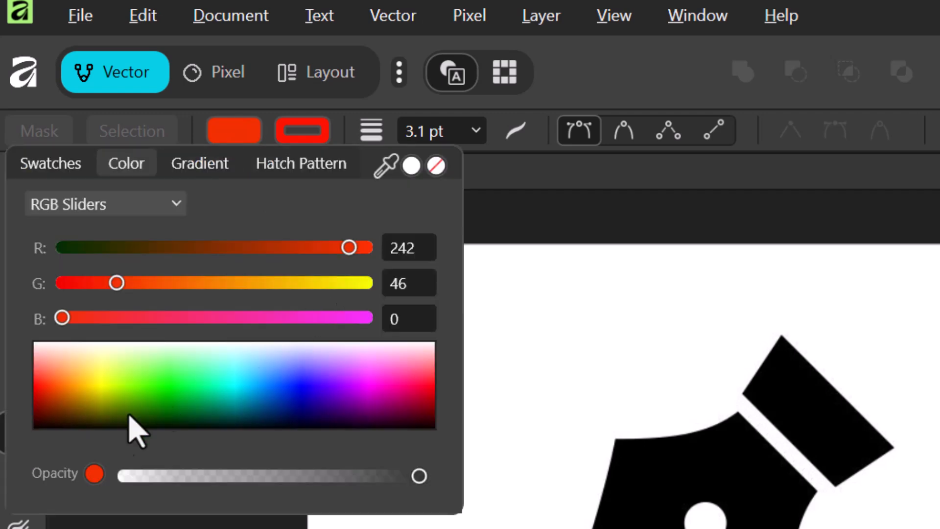
{"action": "left_click", "coordinate": [436, 165]}
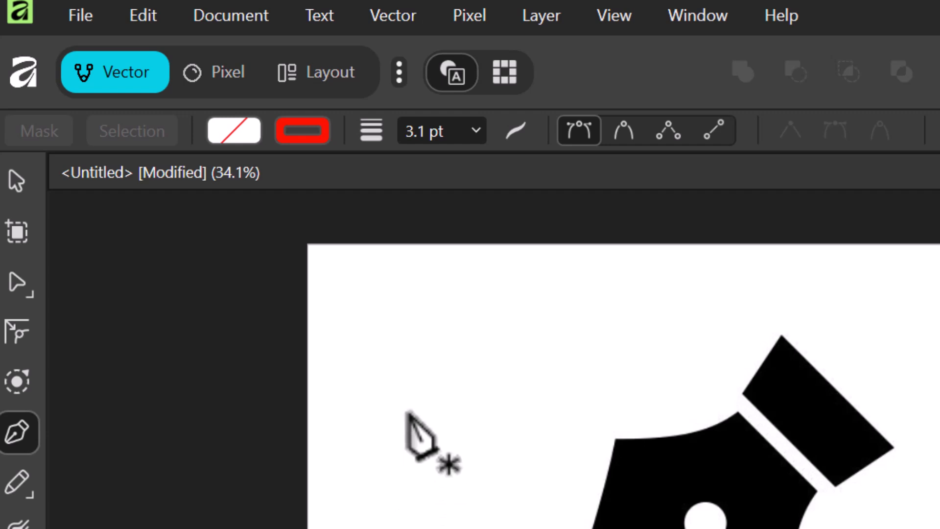
Step: Draw a closed four-sided outline with straight segments at the page's upper left
{"action": "left_click", "coordinate": [385, 324]}
{"action": "left_click", "coordinate": [579, 314]}
{"action": "left_click", "coordinate": [522, 432]}
{"action": "left_click", "coordinate": [371, 498]}
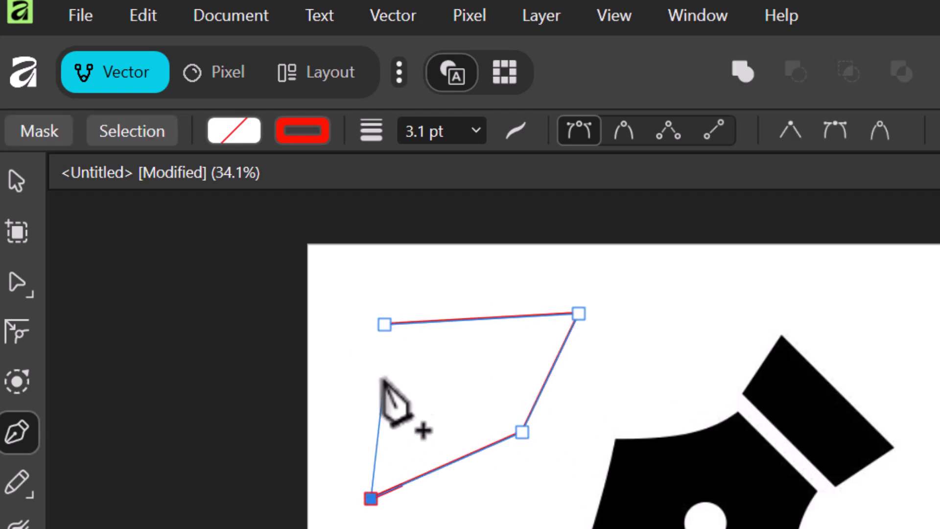
{"action": "left_click", "coordinate": [385, 324]}
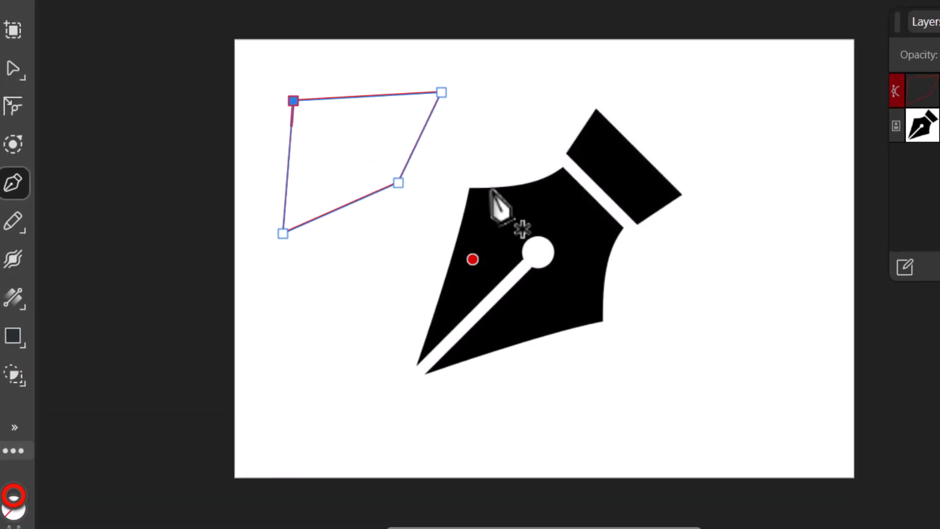
Step: Draw a constrained horizontal line below the four-sided outline and a vertical line crossing it
{"action": "left_click", "coordinate": [255, 284]}
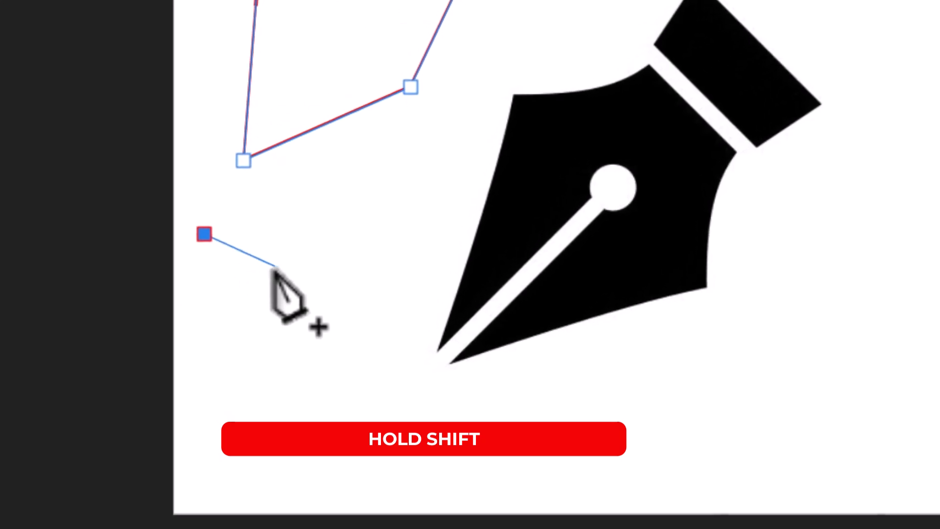
{"action": "left_click", "coordinate": [410, 233]}
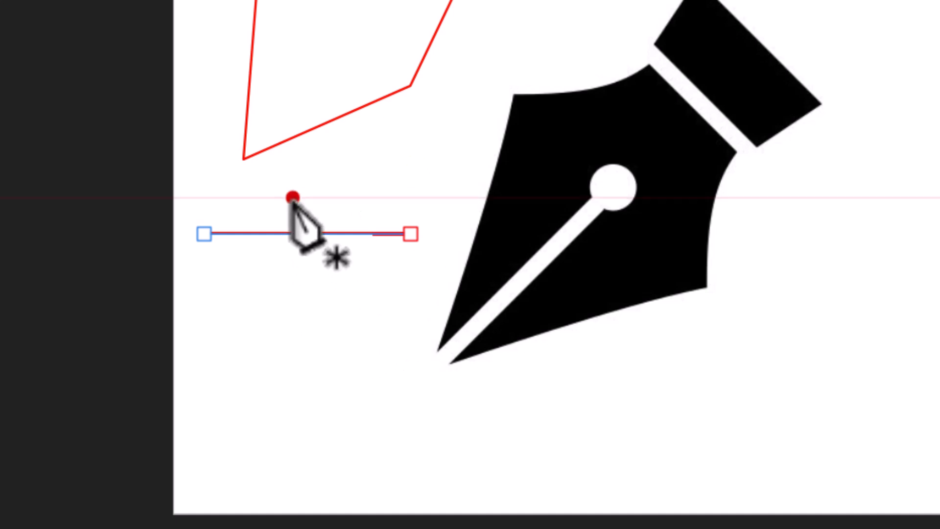
{"action": "left_click_drag", "start_coordinate": [306, 197], "coordinate": [331, 329]}
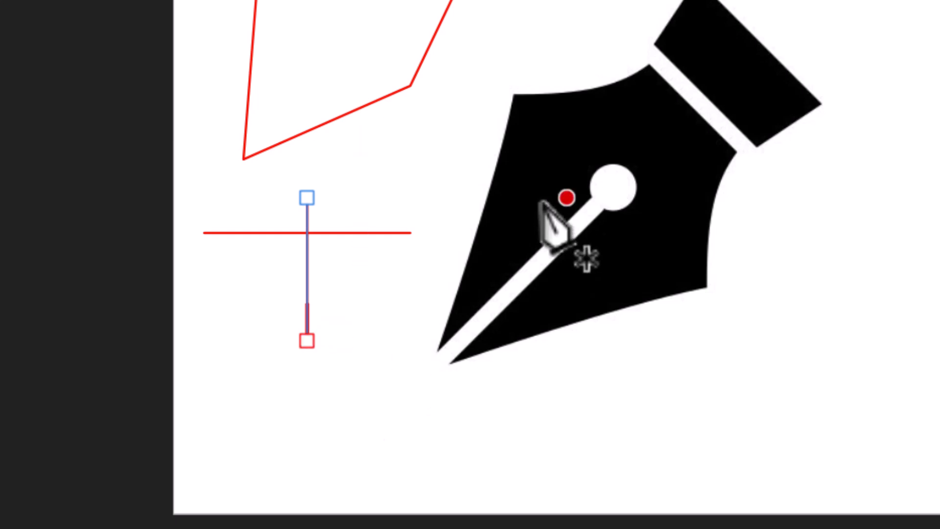
Step: Select the four-sided outline and both crossing lines and delete them
{"action": "key", "text": "v"}
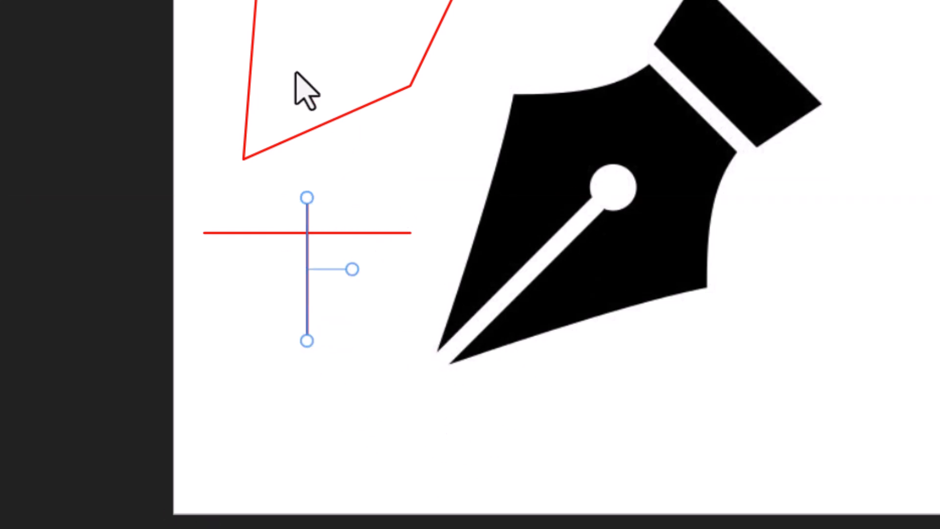
{"action": "left_click_drag", "start_coordinate": [229, 0], "coordinate": [379, 344]}
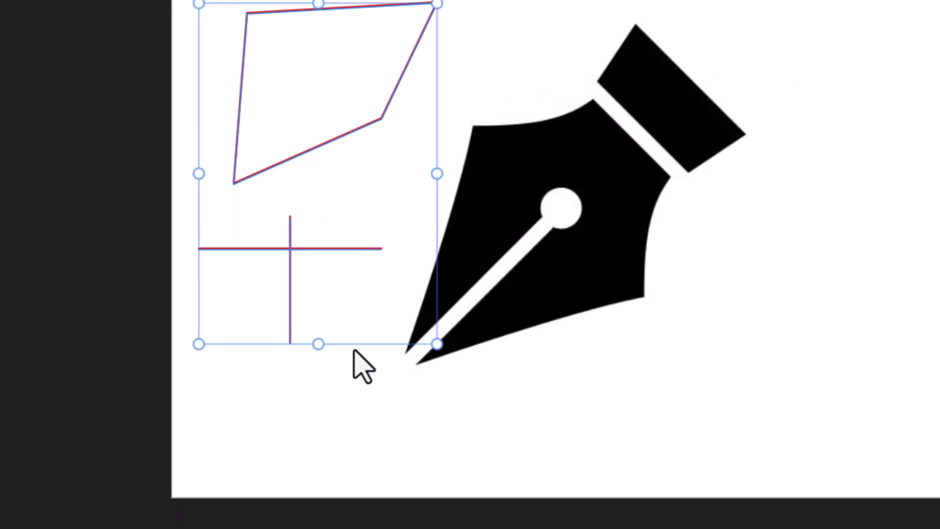
{"action": "key", "text": "Delete"}
{"action": "left_click", "coordinate": [192, 168]}
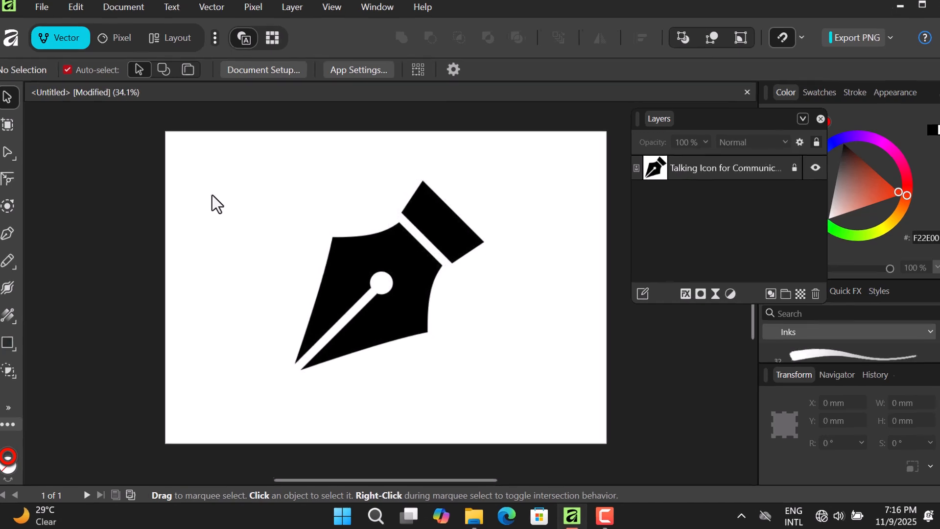
Step: Draw an open wavy path of four smooth nodes at the page's upper left with the Pen tool and end it
{"action": "key", "text": "p"}
{"action": "left_click_drag", "start_coordinate": [195, 174], "coordinate": [203, 194]}
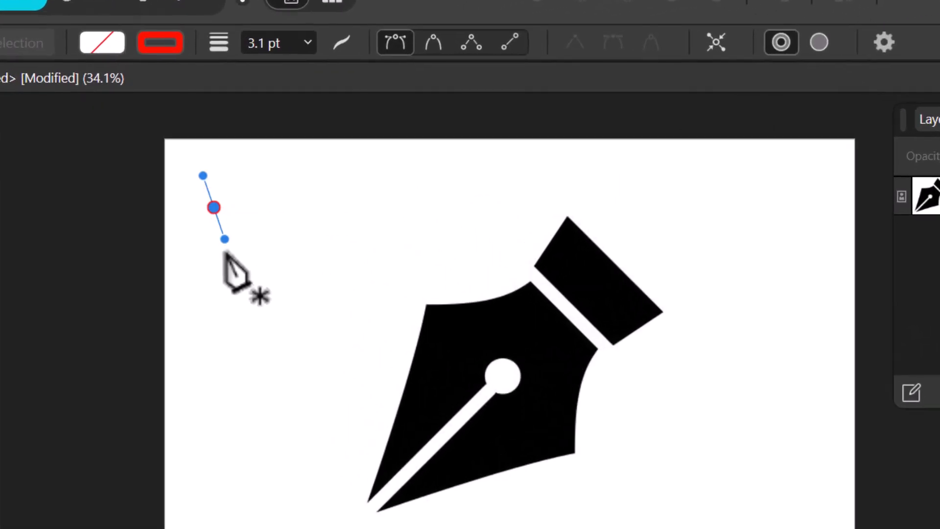
{"action": "mouse_move", "coordinate": [225, 252]}
{"action": "left_mouse_down"}
{"action": "mouse_move", "coordinate": [225, 269]}
{"action": "mouse_move", "coordinate": [213, 259]}
{"action": "left_mouse_up"}
{"action": "left_click_drag", "start_coordinate": [296, 221], "coordinate": [291, 171]}
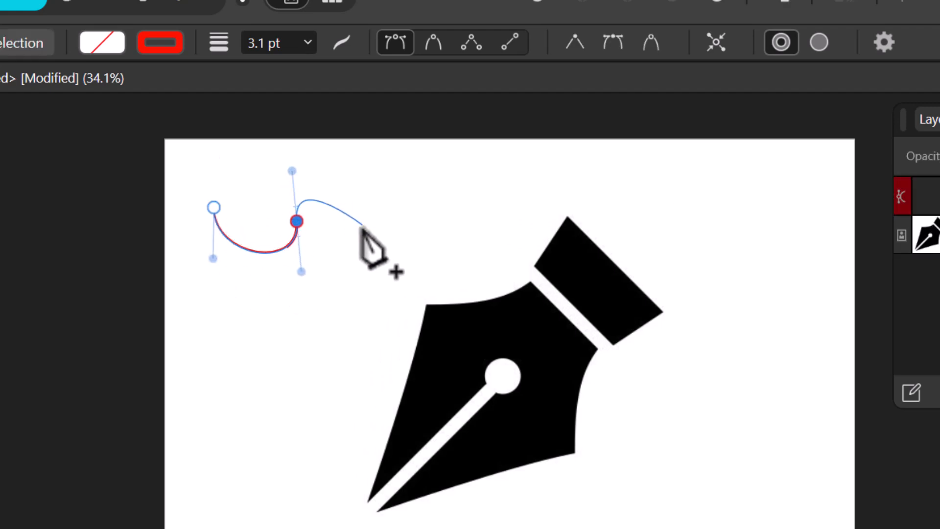
{"action": "left_click_drag", "start_coordinate": [362, 229], "coordinate": [359, 274]}
{"action": "left_click_drag", "start_coordinate": [428, 234], "coordinate": [422, 192]}
{"action": "key", "text": "Escape"}
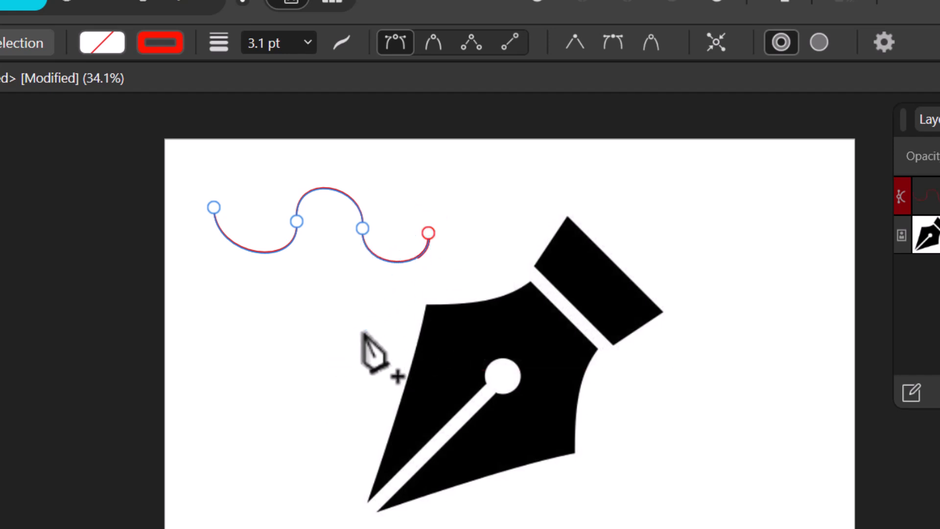
Step: Delete the wavy path and clear the selection
{"action": "key", "text": "v"}
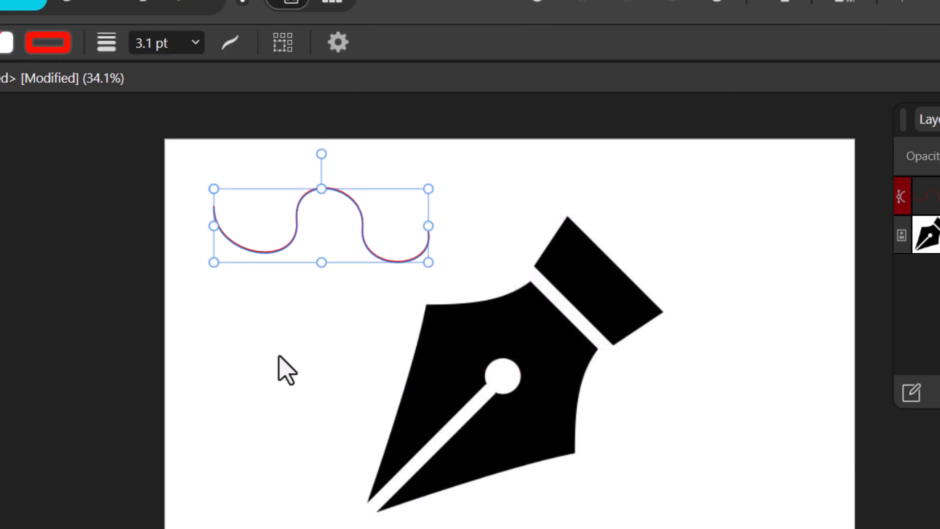
{"action": "left_click", "coordinate": [278, 368]}
{"action": "mouse_move", "coordinate": [215, 186]}
{"action": "left_mouse_down"}
{"action": "mouse_move", "coordinate": [335, 257]}
{"action": "mouse_move", "coordinate": [435, 267]}
{"action": "mouse_move", "coordinate": [431, 261]}
{"action": "left_mouse_up"}
{"action": "key", "text": "Delete"}
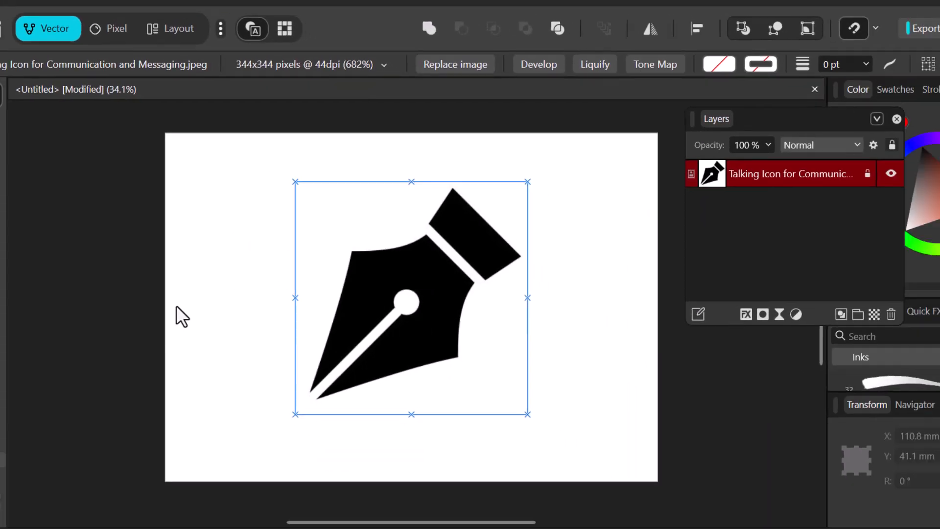
{"action": "left_click", "coordinate": [244, 273]}
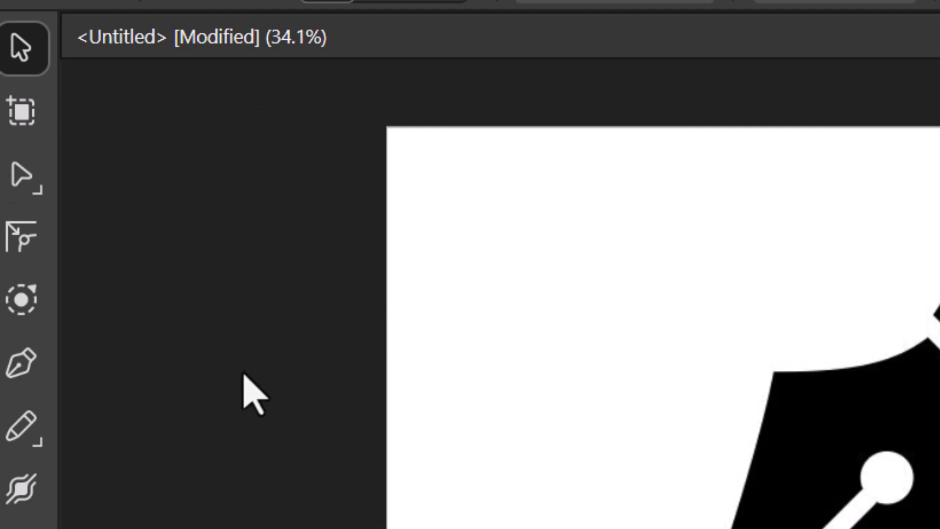
Step: Activate the Pen tool and set its fill to red, RGB 255, 38, 8
{"action": "key", "text": "p"}
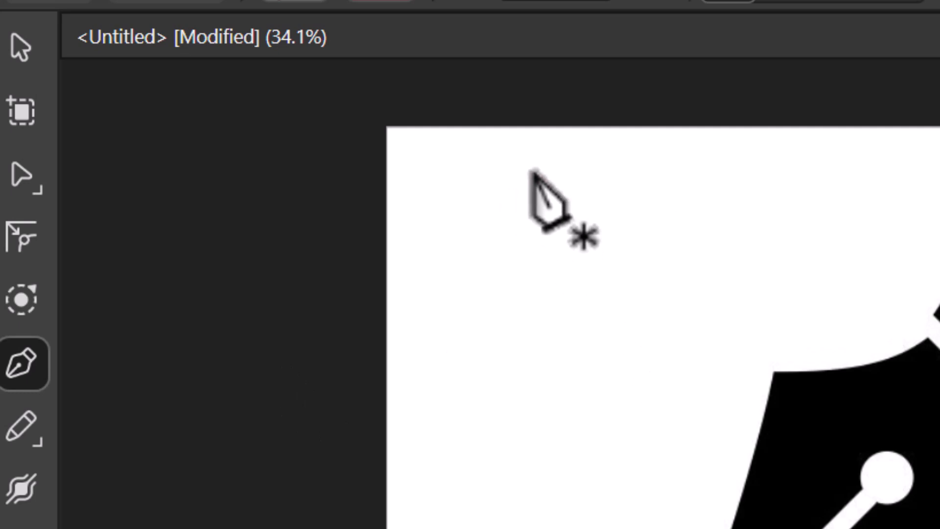
{"action": "left_click", "coordinate": [551, 202]}
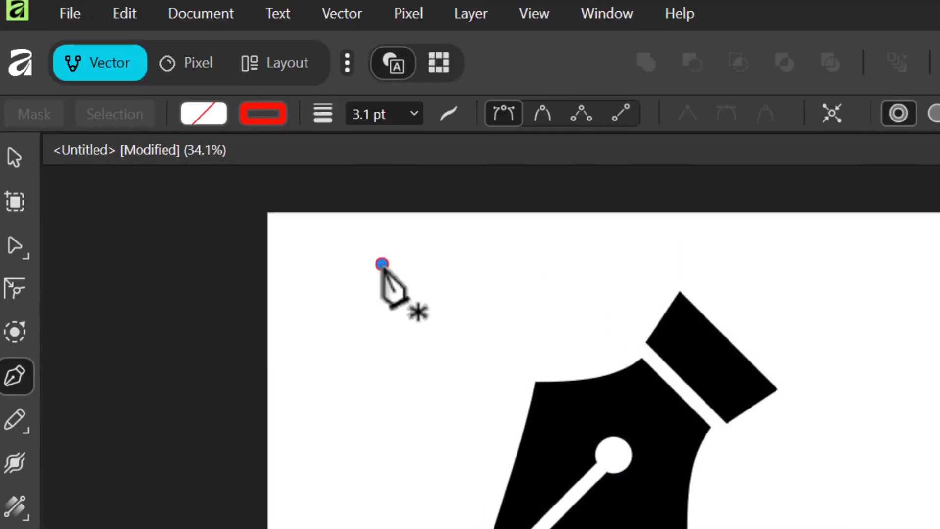
{"action": "left_click", "coordinate": [212, 124]}
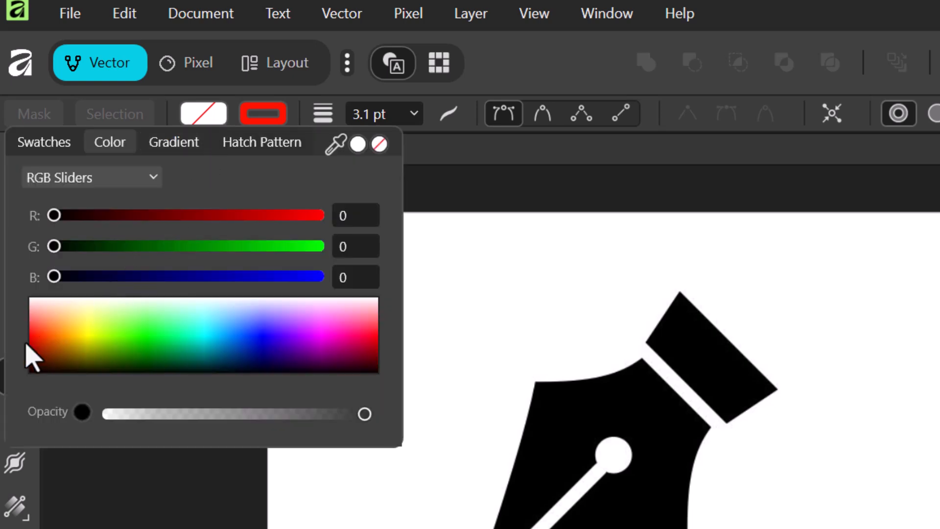
{"action": "left_click", "coordinate": [34, 334]}
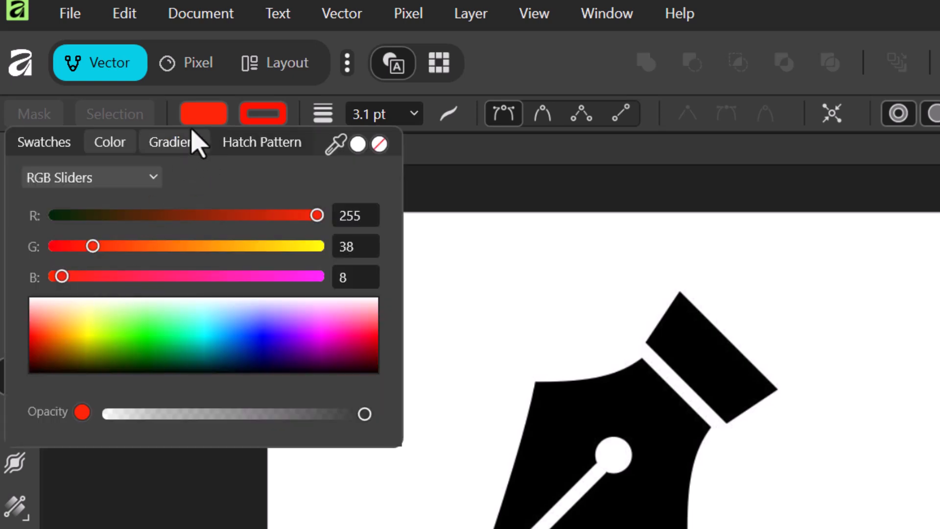
Step: Draw a closed curved shape with five smooth nodes at the page's upper left and end the path
{"action": "left_click", "coordinate": [402, 267]}
{"action": "left_click_drag", "start_coordinate": [518, 282], "coordinate": [493, 352]}
{"action": "left_click", "coordinate": [417, 390]}
{"action": "left_click_drag", "start_coordinate": [380, 332], "coordinate": [415, 271]}
{"action": "key", "text": "Escape"}
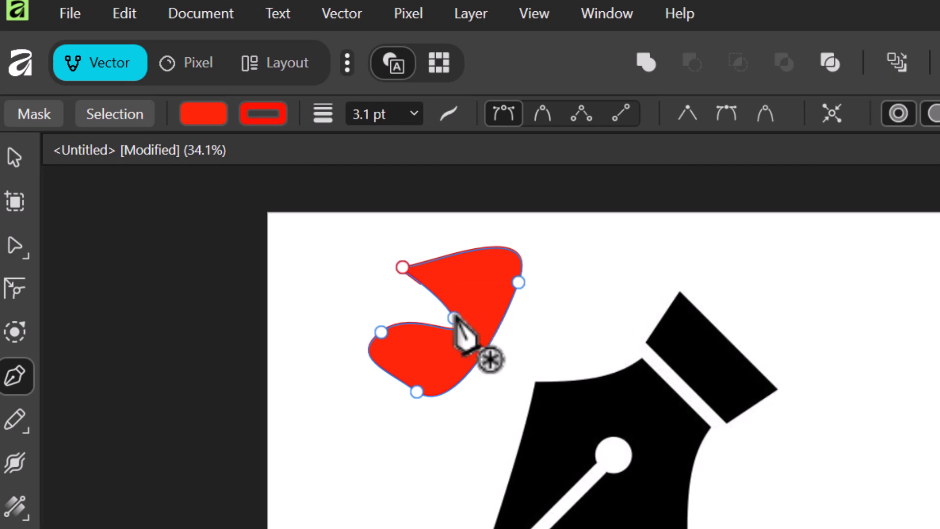
Step: With the Node tool, move the red shape's bottom node down and widen its handles, and shift the upper node on its outer side outward
{"action": "left_click", "coordinate": [19, 247]}
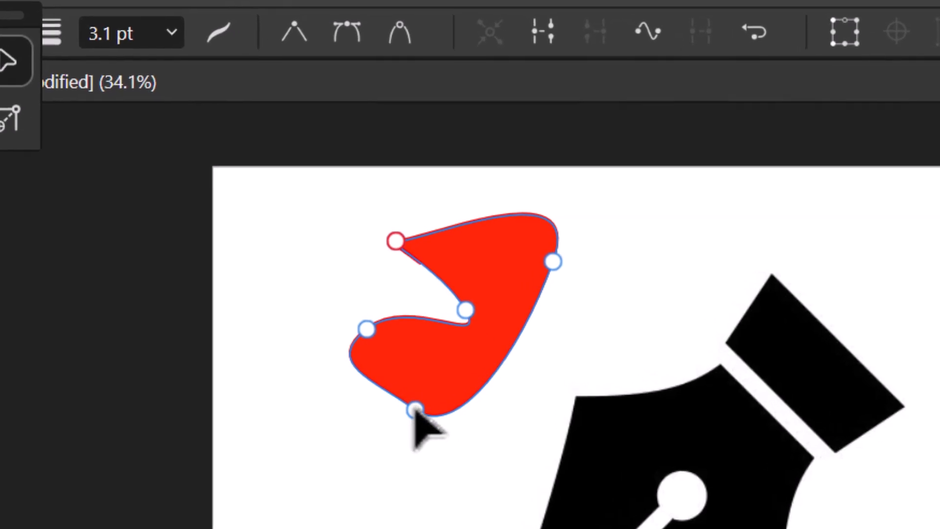
{"action": "left_click", "coordinate": [415, 412]}
{"action": "left_click_drag", "start_coordinate": [459, 438], "coordinate": [529, 439]}
{"action": "left_click_drag", "start_coordinate": [363, 398], "coordinate": [311, 408]}
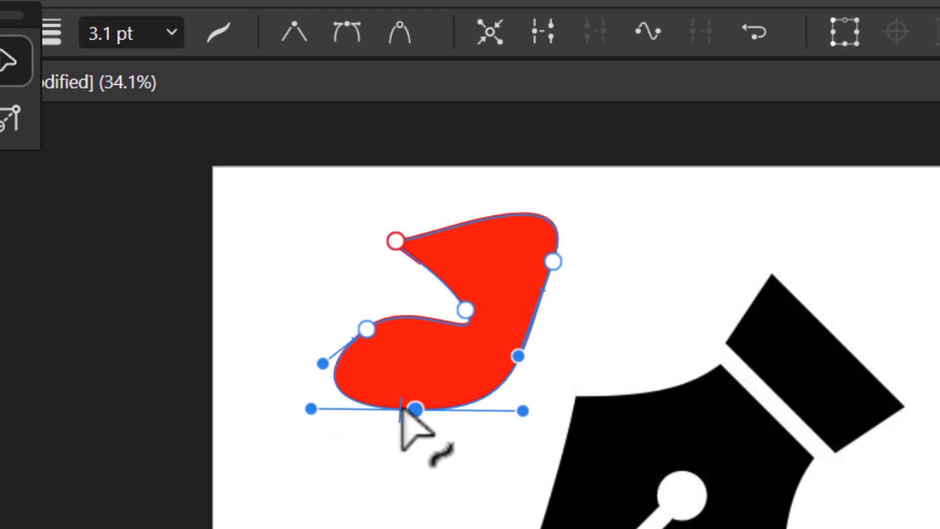
{"action": "left_click_drag", "start_coordinate": [409, 409], "coordinate": [414, 430]}
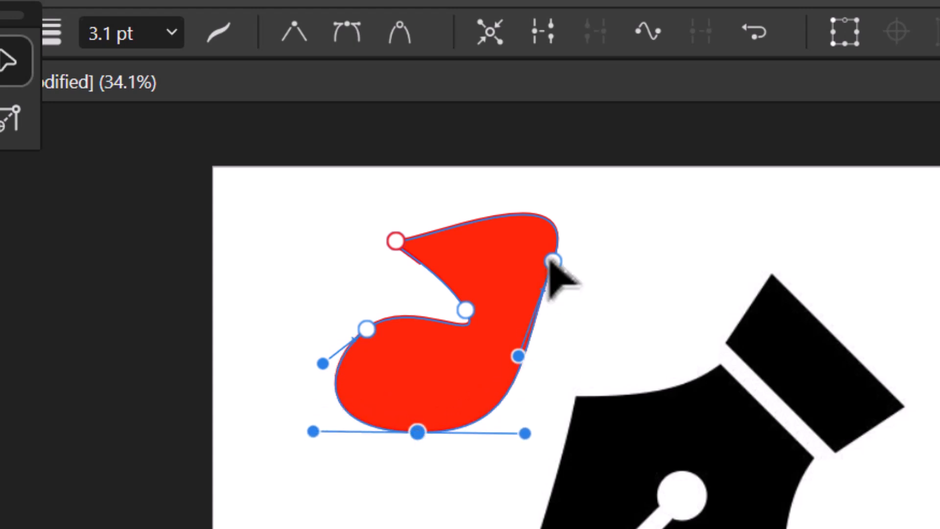
{"action": "left_click_drag", "start_coordinate": [562, 266], "coordinate": [585, 267]}
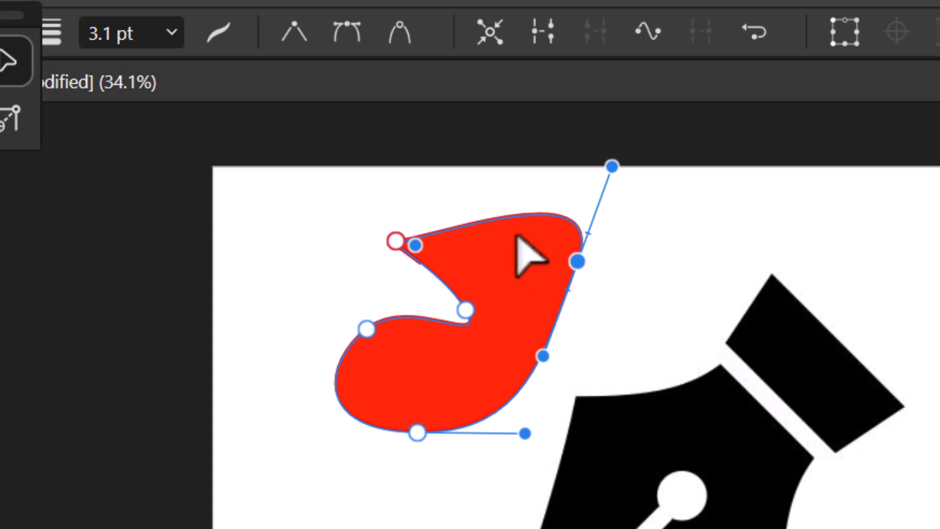
Step: Add a node on the red shape's upper edge, raise it and lengthen both handles to round the edge
{"action": "left_click", "coordinate": [493, 219]}
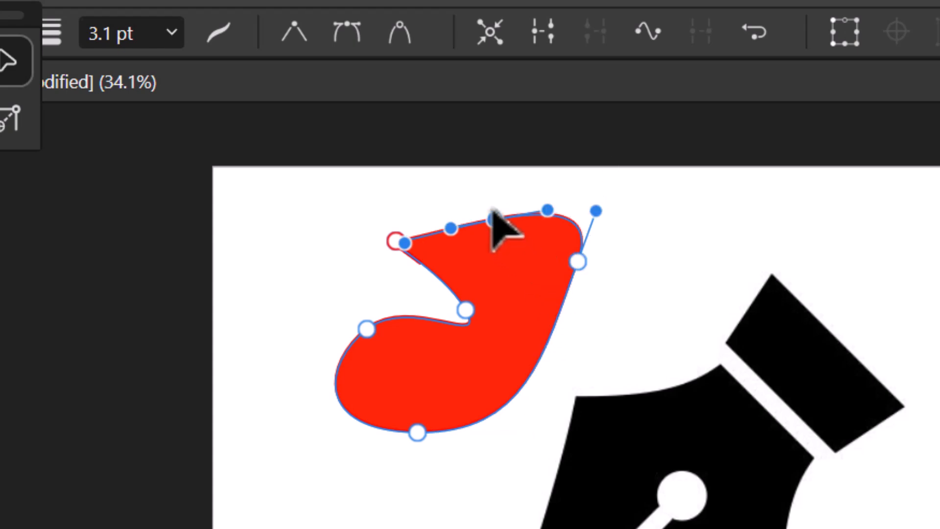
{"action": "left_click", "coordinate": [495, 196]}
{"action": "left_click_drag", "start_coordinate": [494, 220], "coordinate": [486, 189]}
{"action": "left_click_drag", "start_coordinate": [541, 181], "coordinate": [575, 184]}
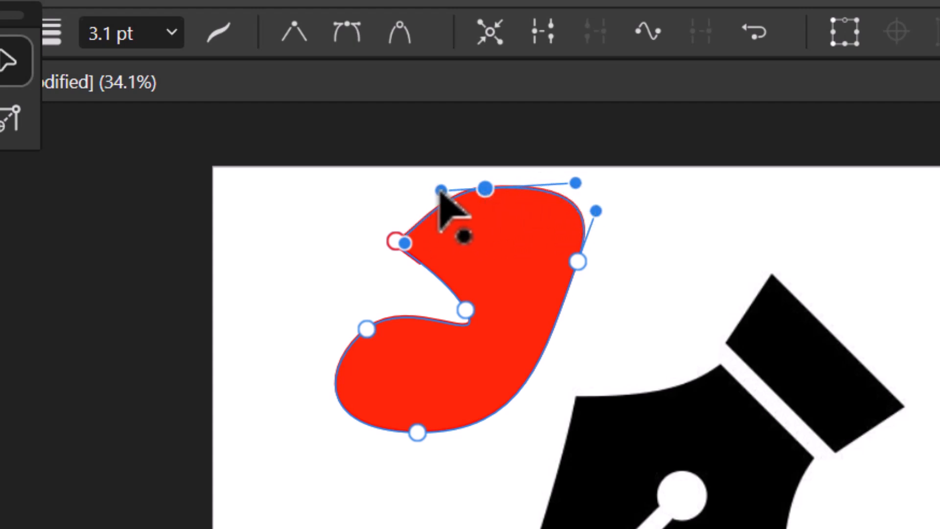
{"action": "left_click_drag", "start_coordinate": [441, 190], "coordinate": [407, 199]}
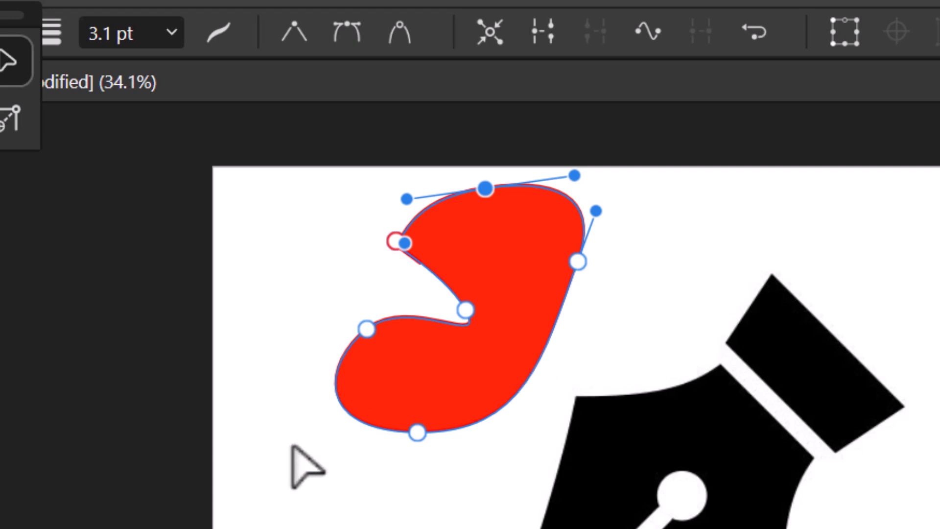
Step: Delete the red shape and clear the selection
{"action": "key", "text": "v"}
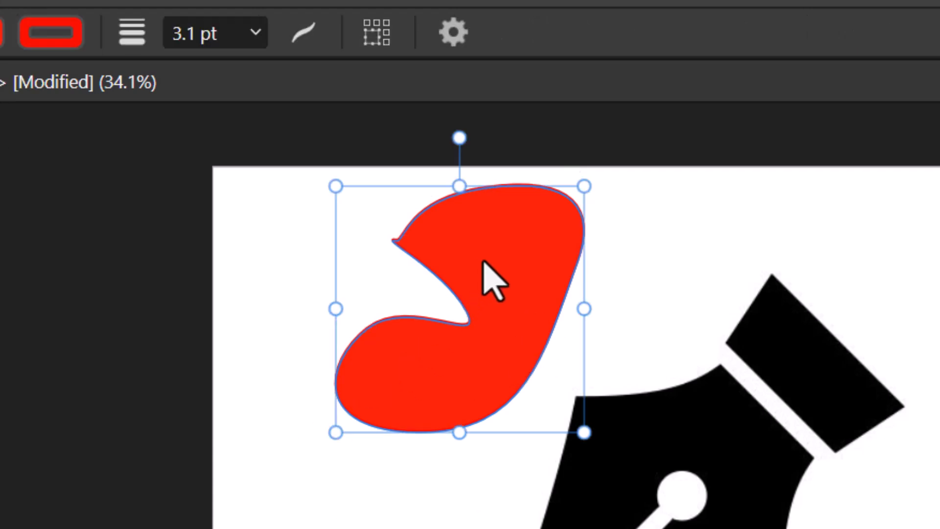
{"action": "key", "text": "Delete"}
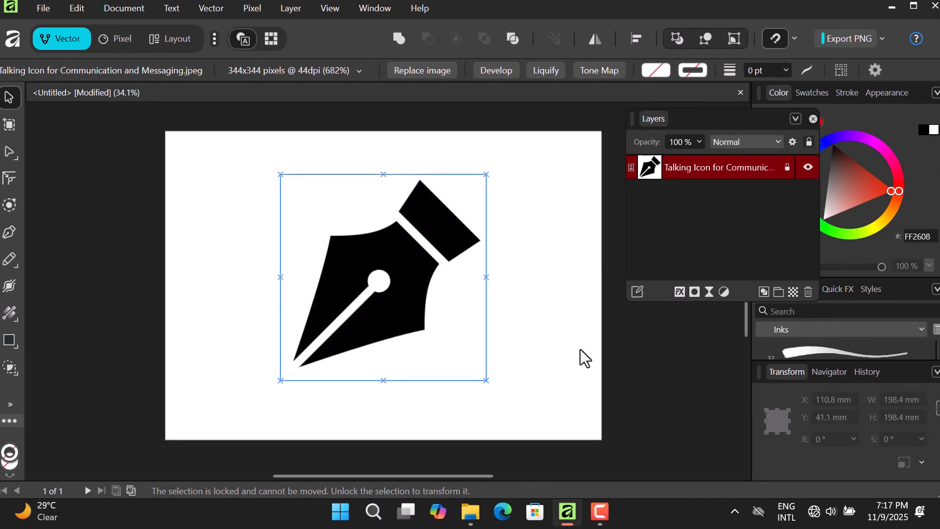
{"action": "left_click", "coordinate": [581, 350]}
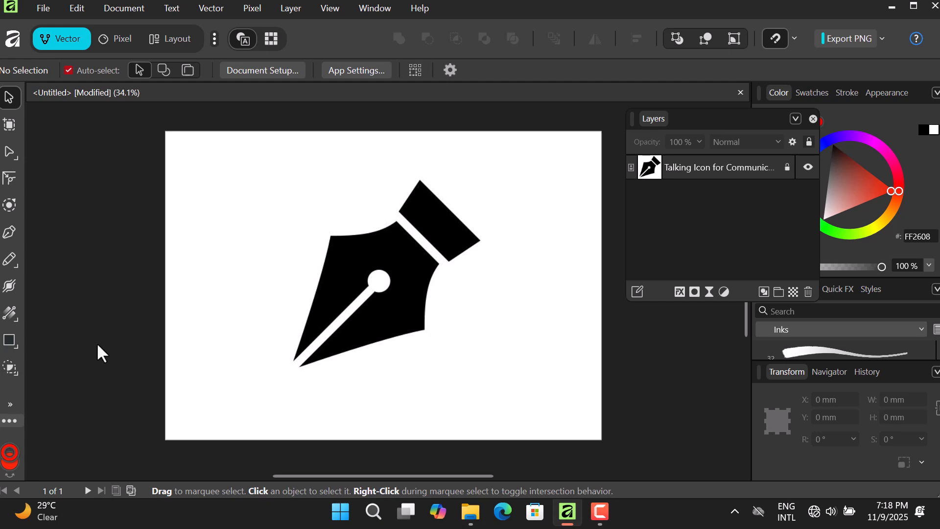
Step: Activate the Pen tool and set its fill to none, keeping the red stroke
{"action": "key", "text": "p"}
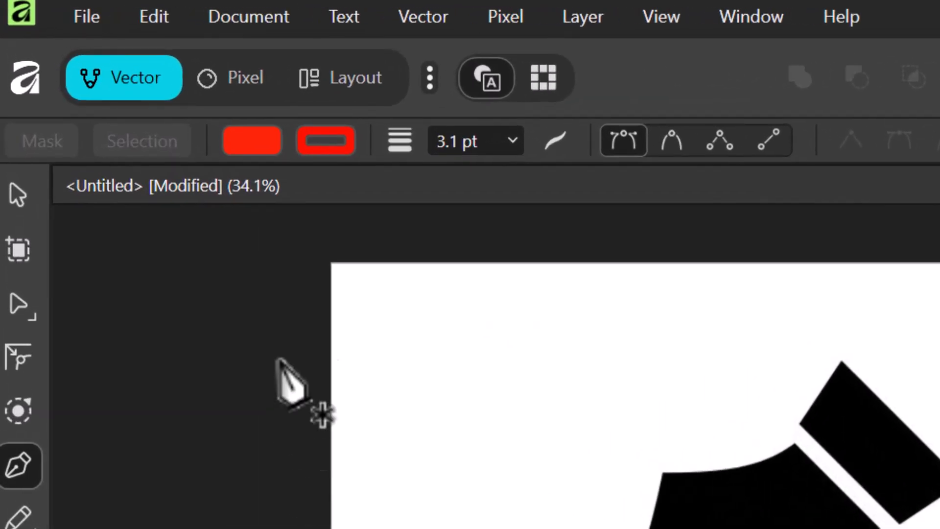
{"action": "left_click", "coordinate": [277, 137]}
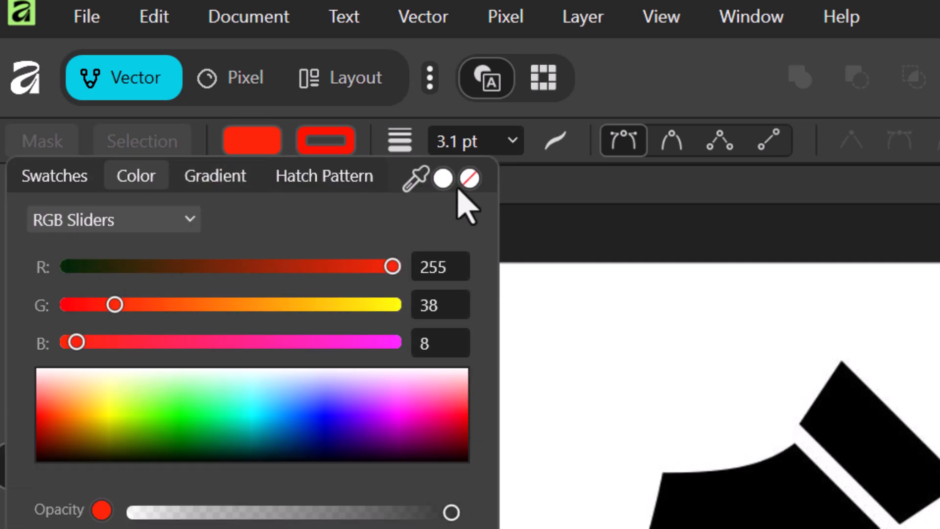
{"action": "left_click", "coordinate": [470, 180]}
{"action": "left_click", "coordinate": [259, 146]}
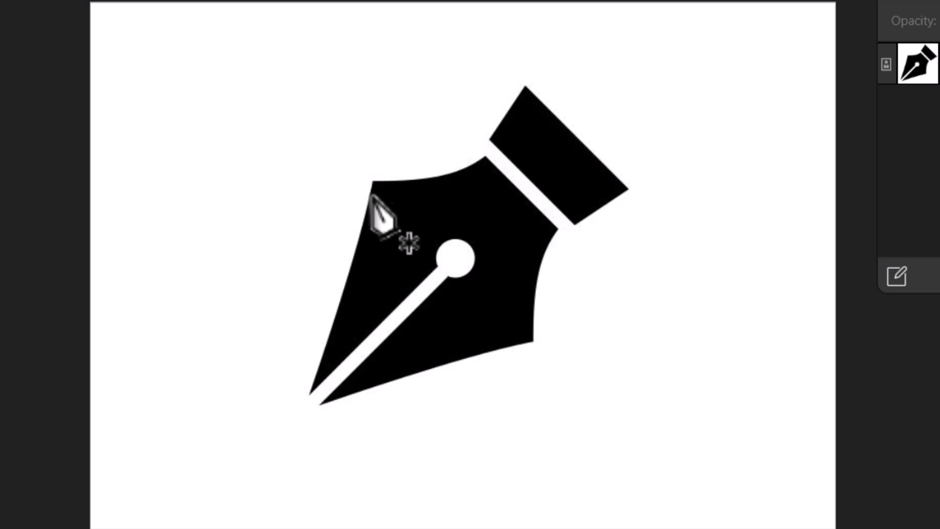
Step: Start tracing the nib from its tip with a straight left side, a curved shoulder and a straight edge along the collar gap
{"action": "left_click", "coordinate": [310, 393]}
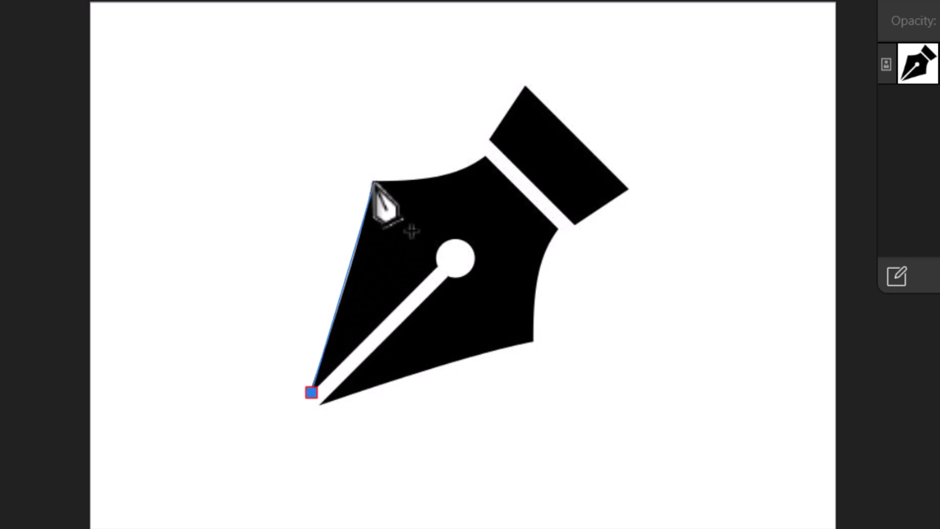
{"action": "left_click", "coordinate": [375, 181]}
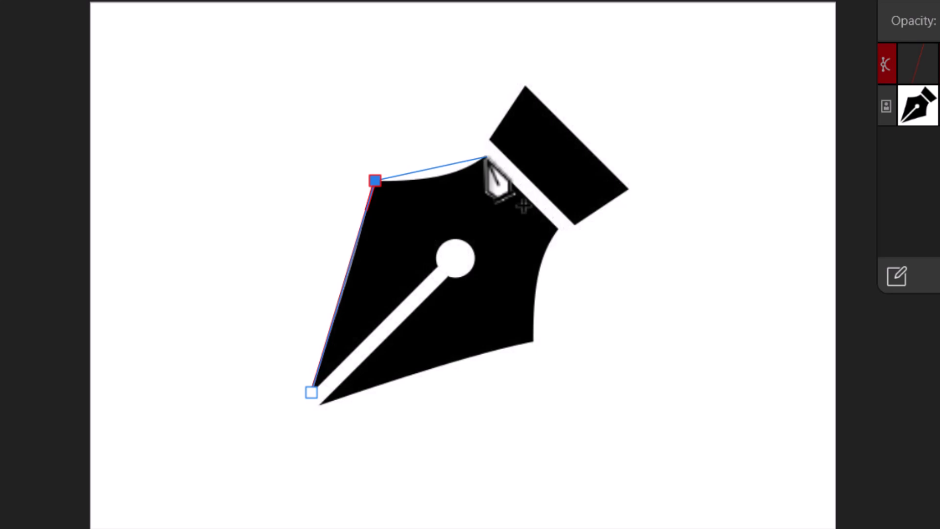
{"action": "left_click_drag", "start_coordinate": [487, 155], "coordinate": [535, 116]}
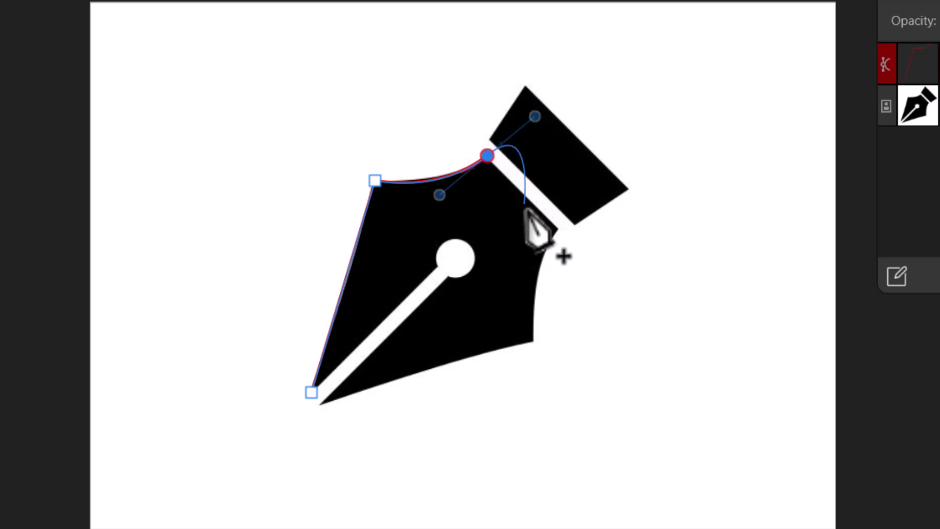
{"action": "left_click", "coordinate": [594, 259]}
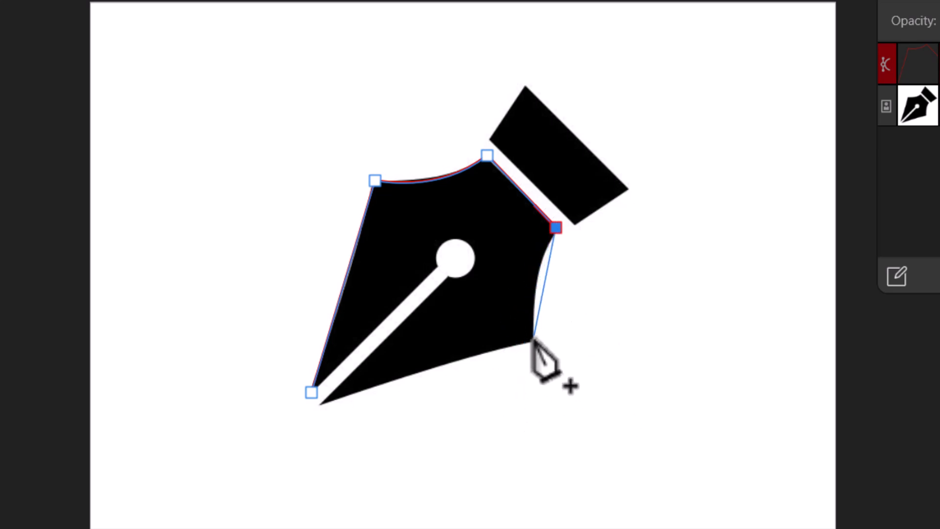
Step: Continue the nib path with a curved right side ending in a sharp corner and a straight lower edge to the second tip
{"action": "left_click_drag", "start_coordinate": [534, 338], "coordinate": [537, 404]}
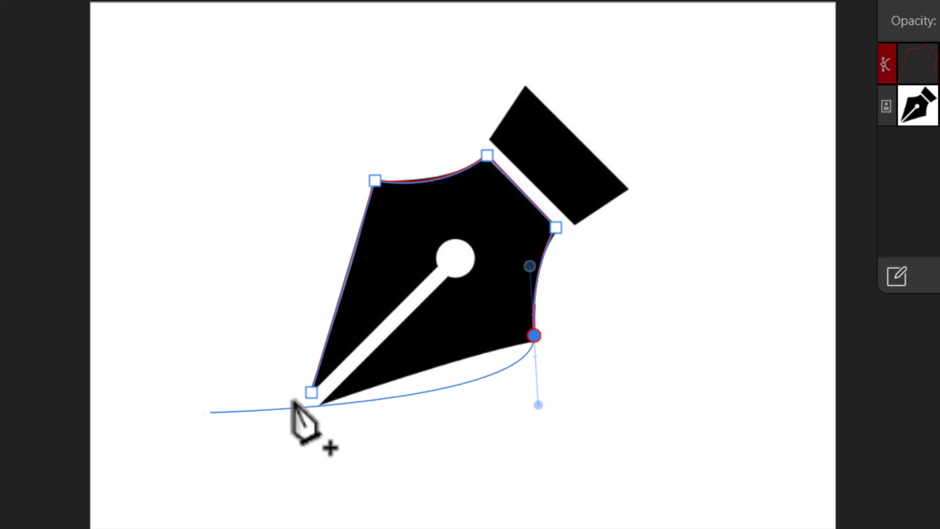
{"action": "left_click", "coordinate": [534, 336]}
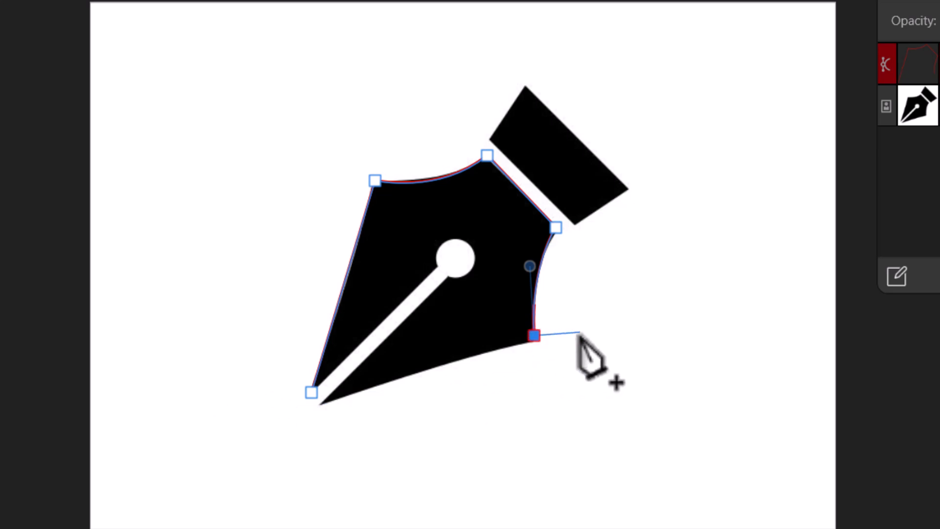
{"action": "left_click", "coordinate": [331, 396]}
{"action": "left_click", "coordinate": [332, 396]}
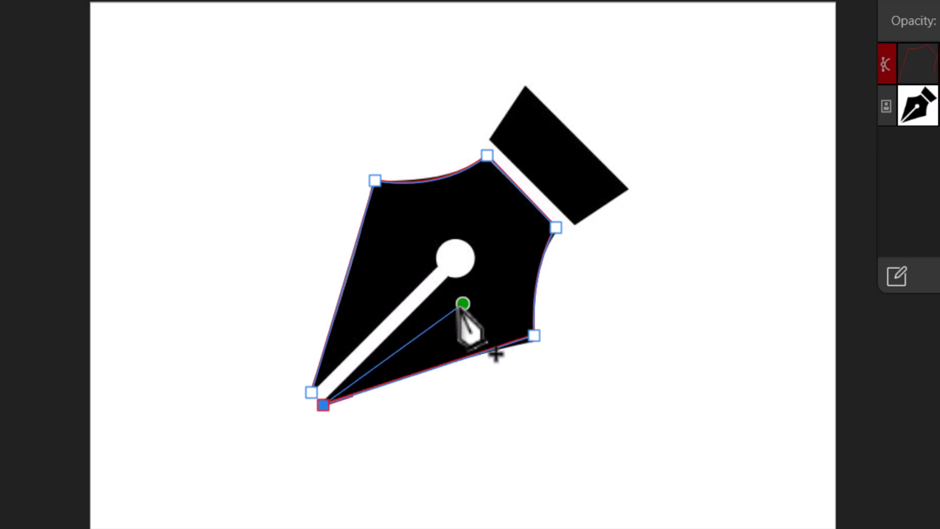
Step: Trace the nib's slot with straight segments up to the round hole and back, closing the path at its starting node
{"action": "left_click", "coordinate": [447, 277]}
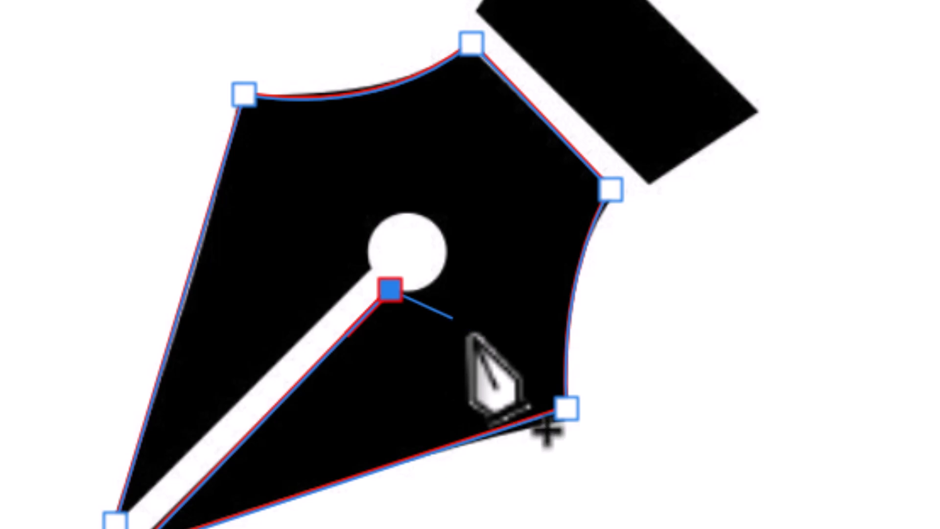
{"action": "left_click", "coordinate": [374, 267]}
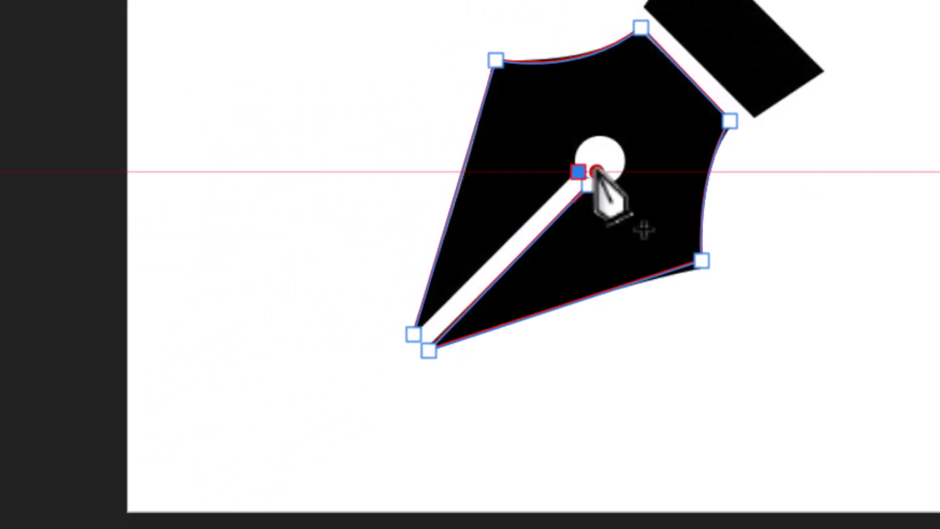
{"action": "left_click", "coordinate": [415, 337]}
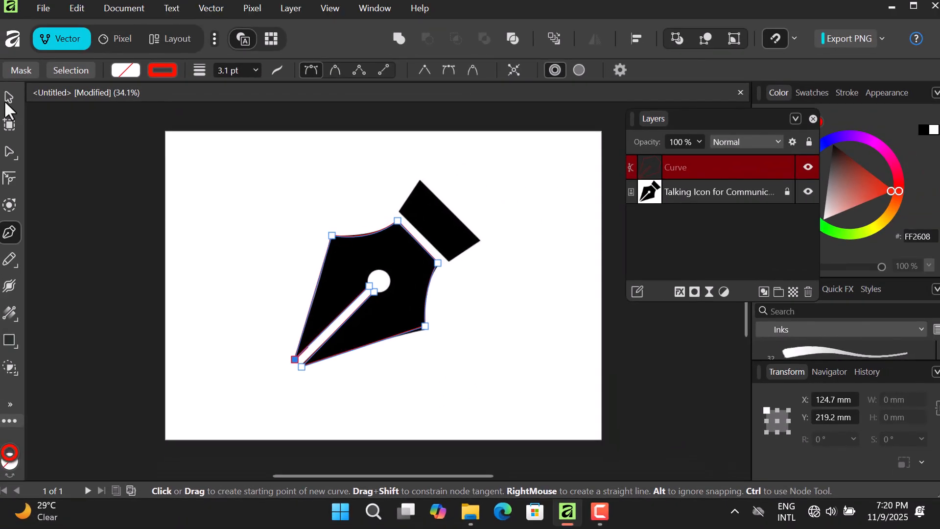
Step: Hide the reference image layer to inspect the traced nib outline, and show the layer again
{"action": "key", "text": "v"}
{"action": "left_click", "coordinate": [808, 191]}
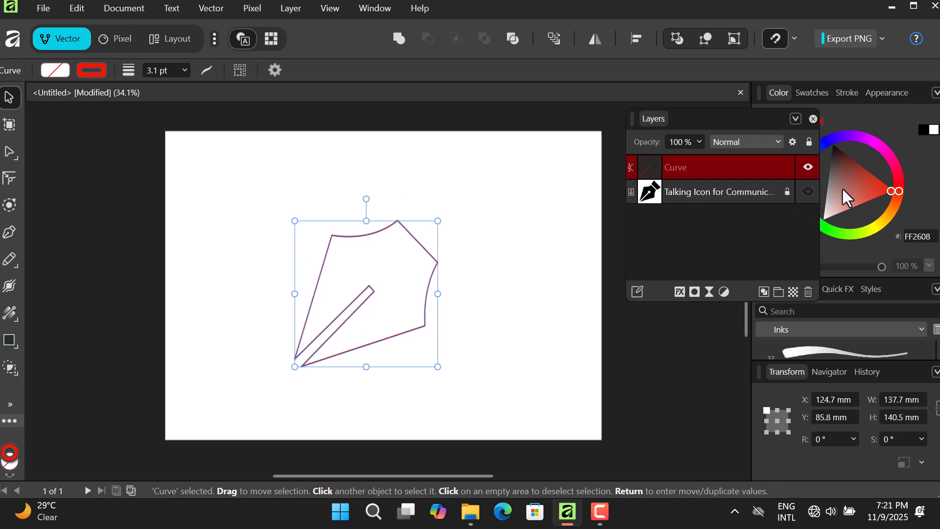
{"action": "left_click", "coordinate": [807, 192]}
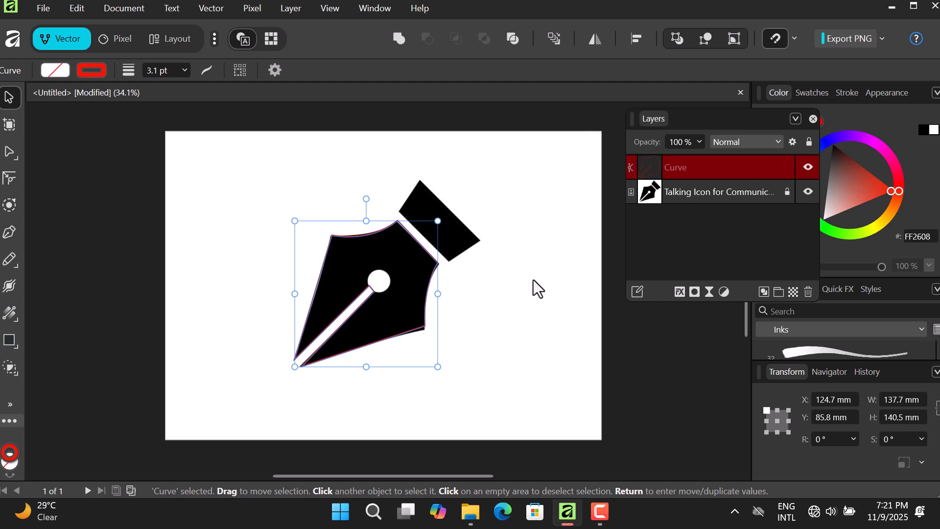
Step: Draw a circle over the nib's round hole with the Ellipse tool, repositioning it while drawing
{"action": "key", "text": "ctrl+plus"}
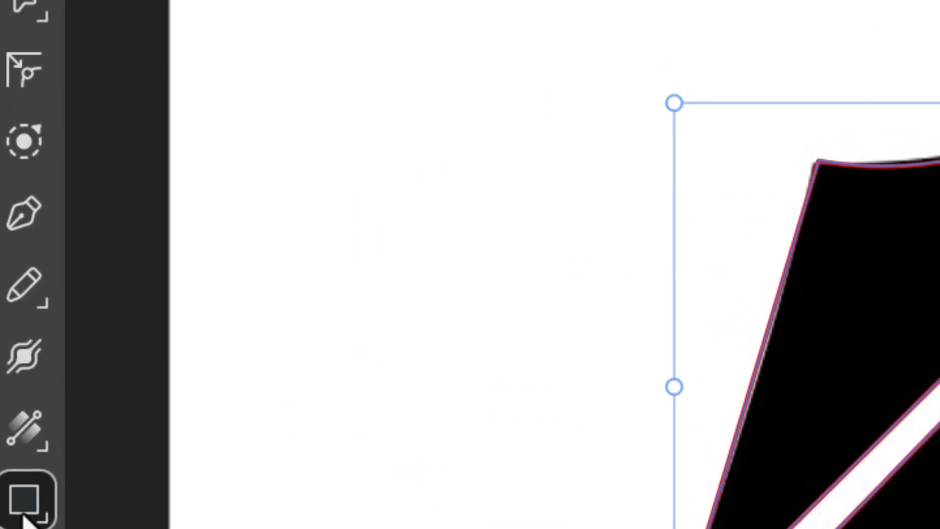
{"action": "left_click", "coordinate": [23, 514]}
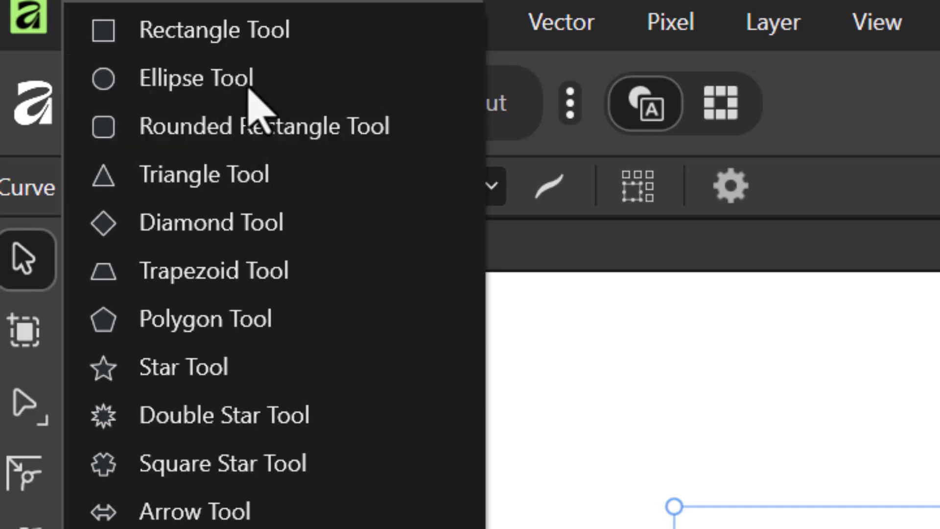
{"action": "left_click", "coordinate": [247, 88]}
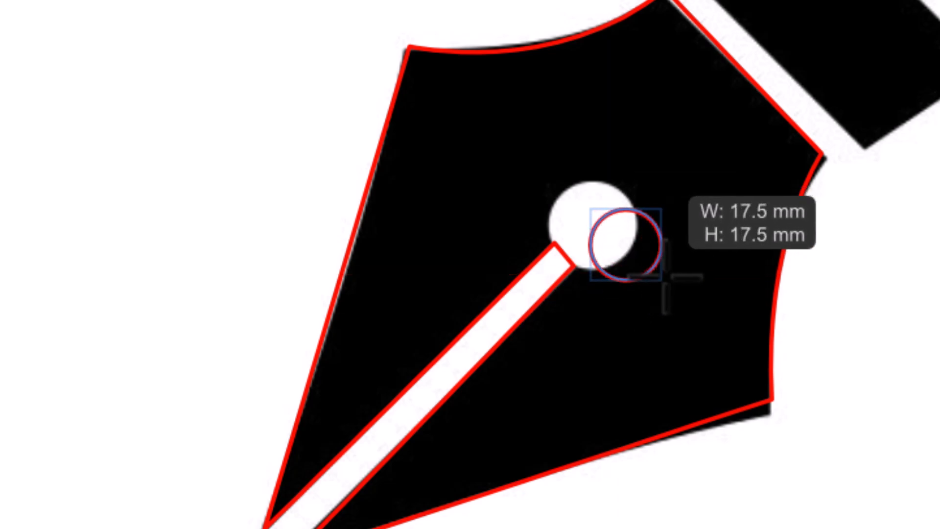
{"action": "key", "text": "space"}
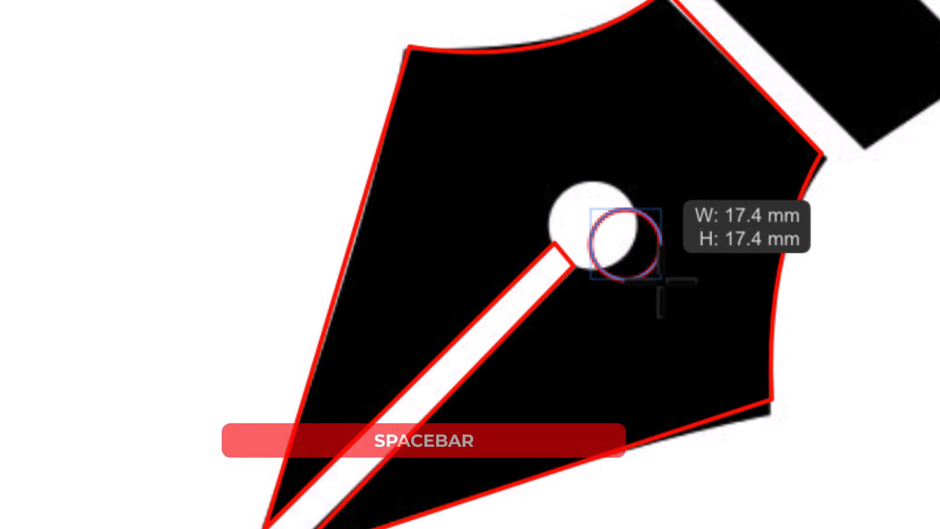
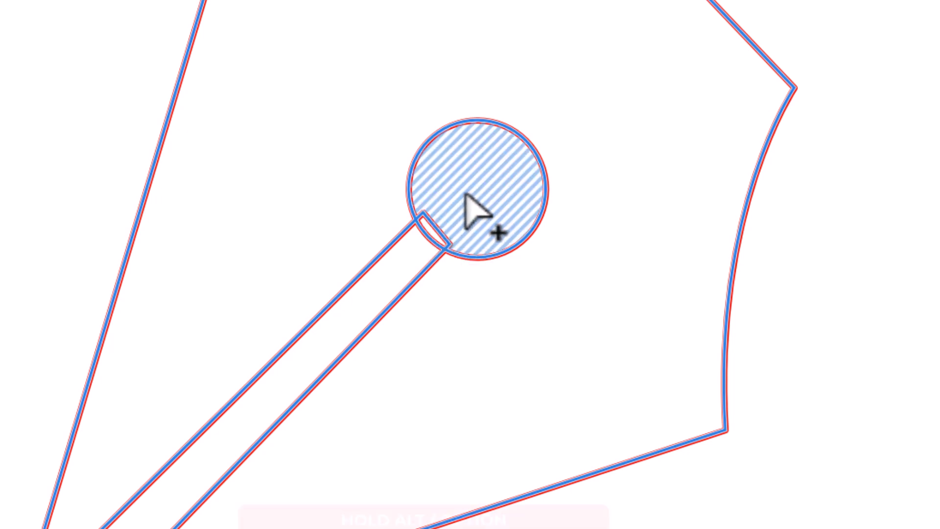
Step: With the Shape Builder, remove the overlapping segments between the circle and the slot so they form one continuous outline
{"action": "key", "text": "alt"}
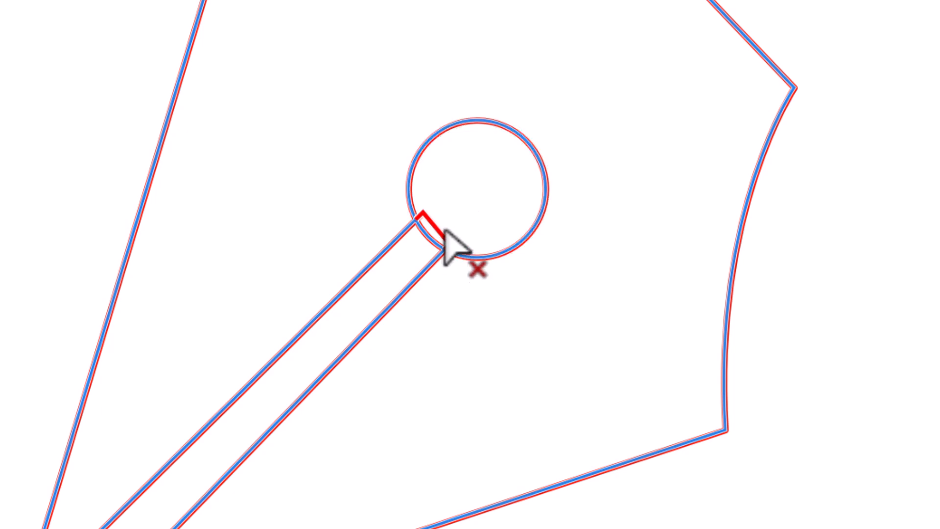
{"action": "left_click_drag", "start_coordinate": [449, 214], "coordinate": [435, 235]}
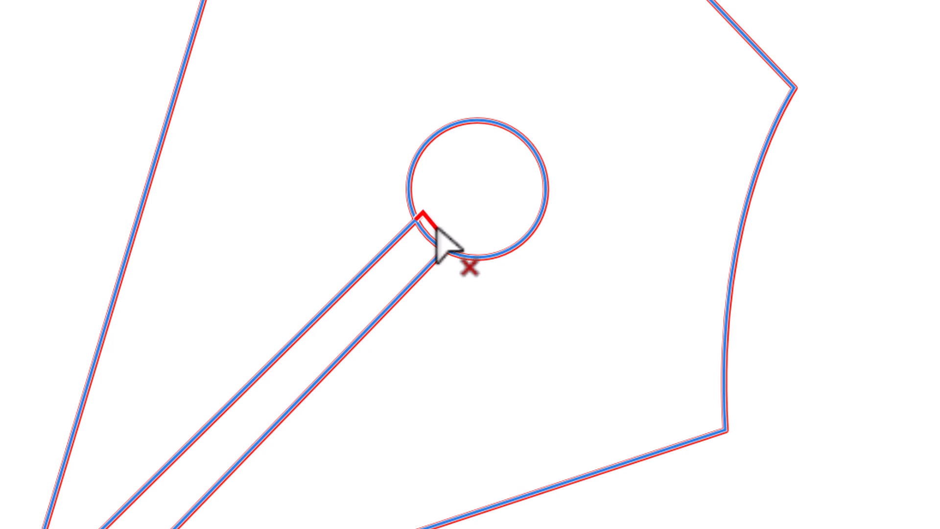
{"action": "left_click", "coordinate": [434, 228]}
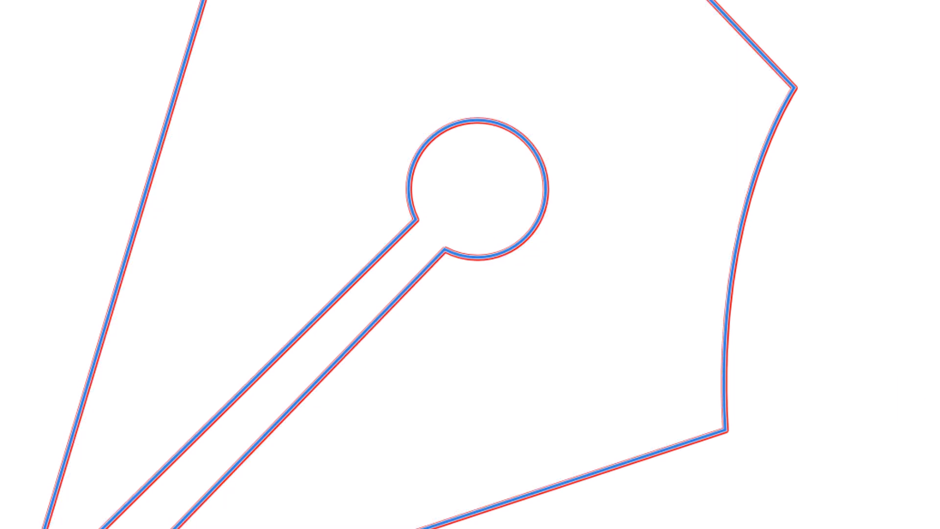
Step: Make the reference image layer visible behind the nib outline
{"action": "key", "text": "v"}
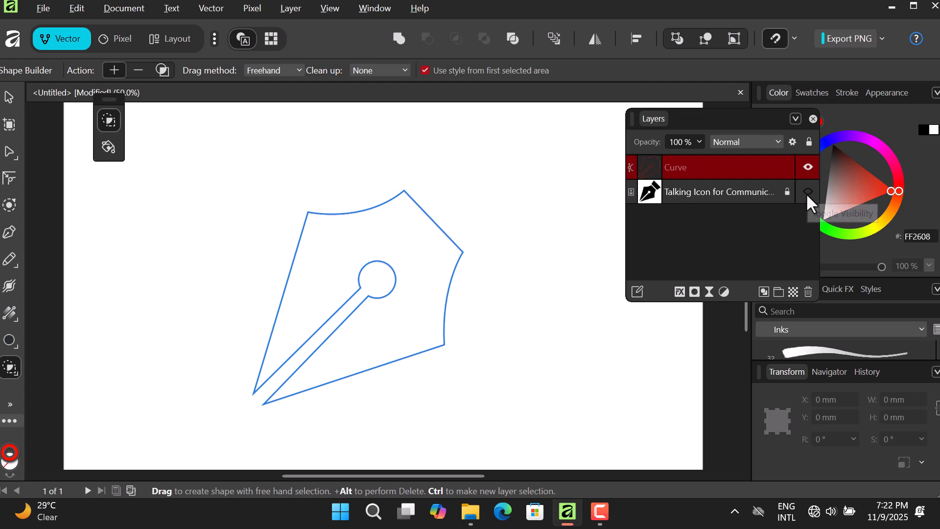
{"action": "left_click", "coordinate": [808, 191]}
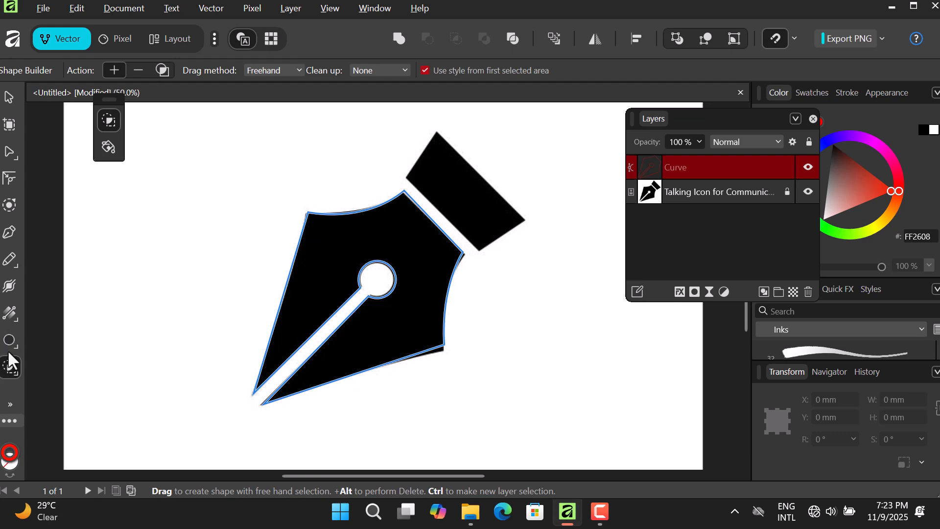
Step: Trace the black collar above the nib with the Pen tool as a closed four-sided shape
{"action": "left_click", "coordinate": [9, 234]}
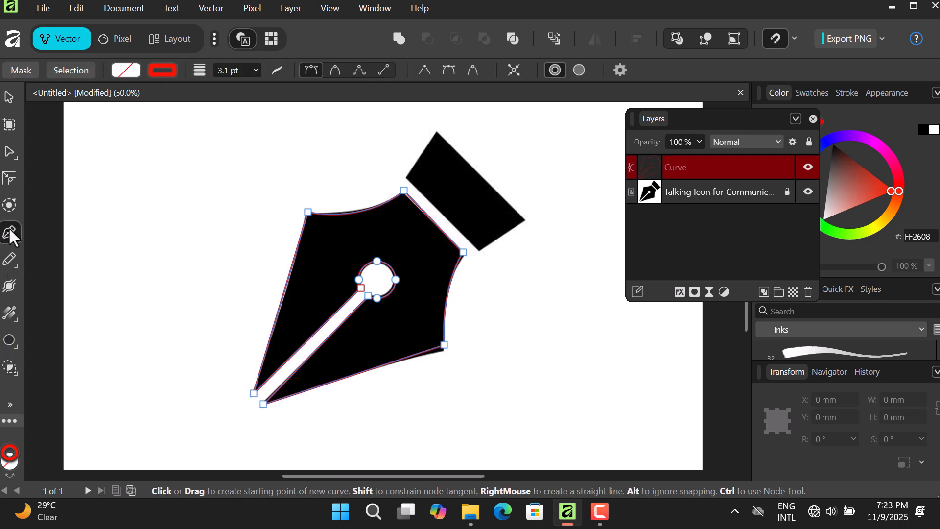
{"action": "left_click", "coordinate": [406, 177]}
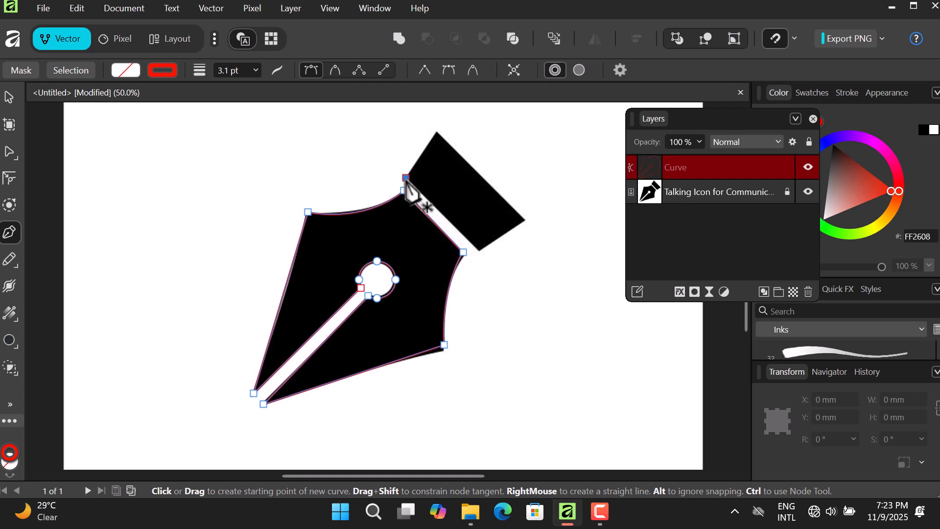
{"action": "left_click", "coordinate": [436, 131]}
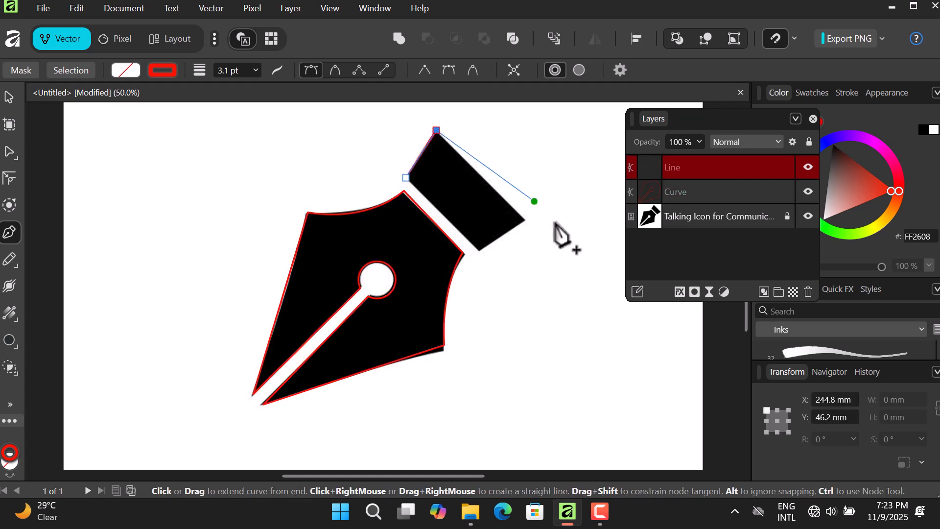
{"action": "left_click", "coordinate": [524, 218]}
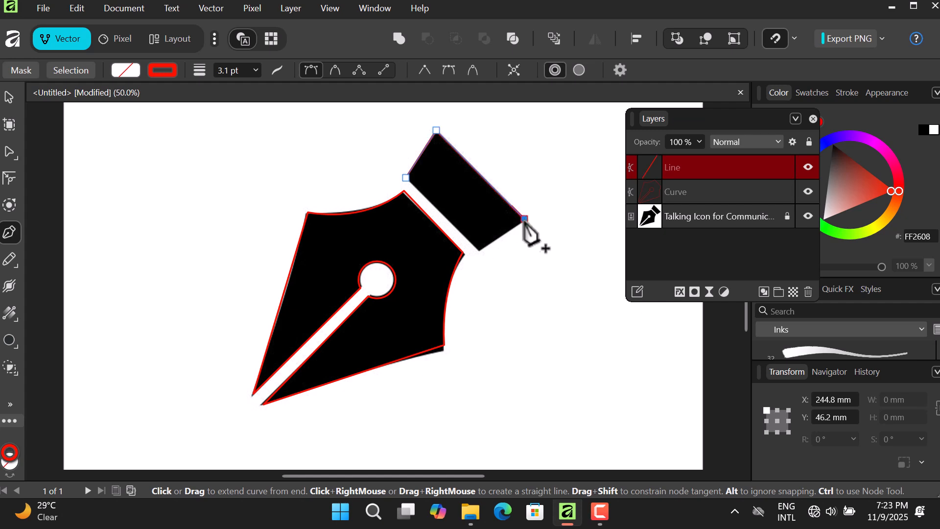
{"action": "left_click", "coordinate": [480, 251]}
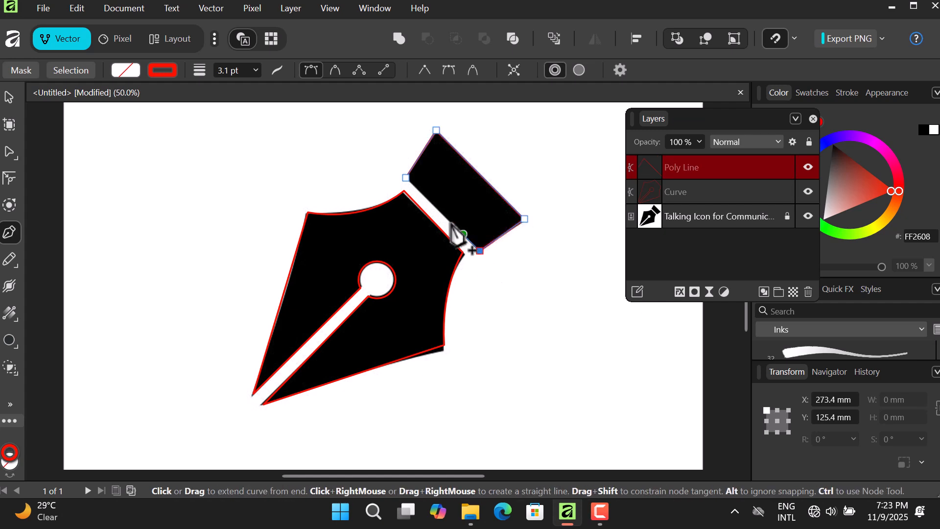
{"action": "left_click", "coordinate": [406, 178]}
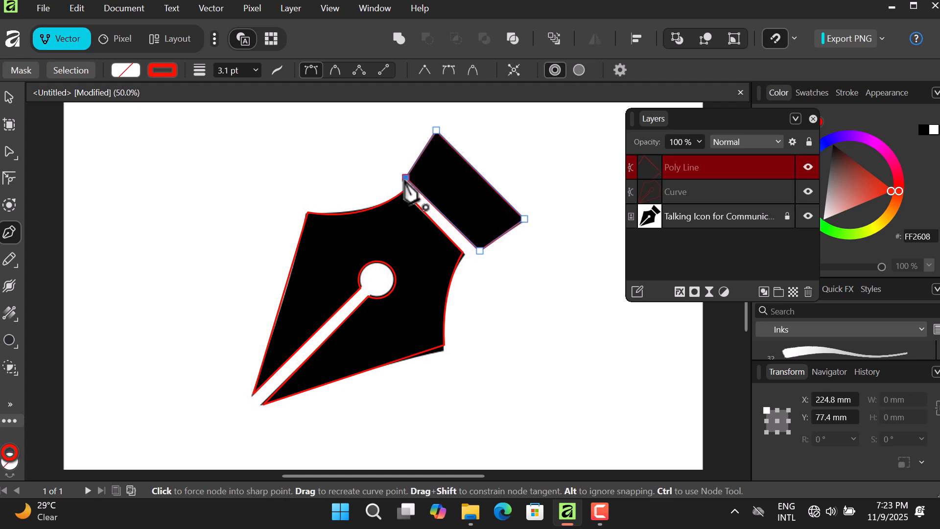
Step: Hide the reference image layer and deselect everything to inspect the traced nib and collar outlines
{"action": "left_click", "coordinate": [808, 215]}
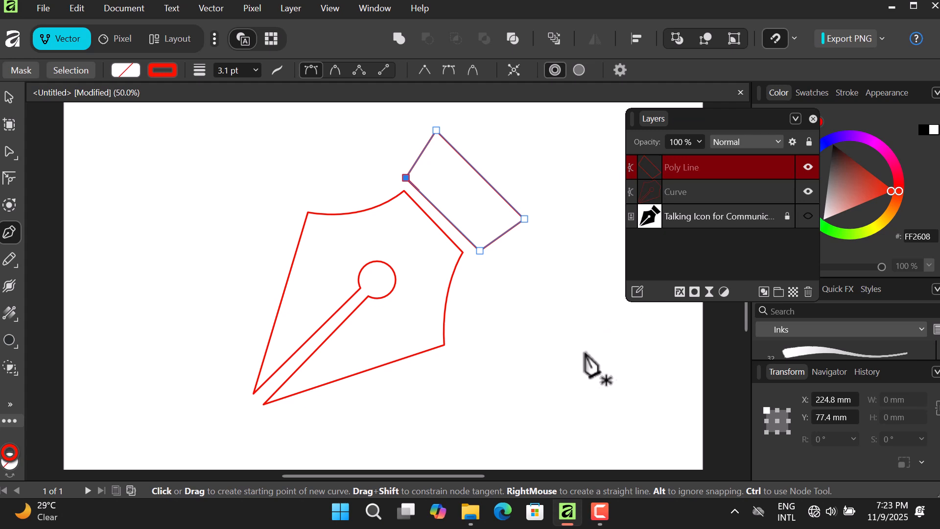
{"action": "key", "text": "v"}
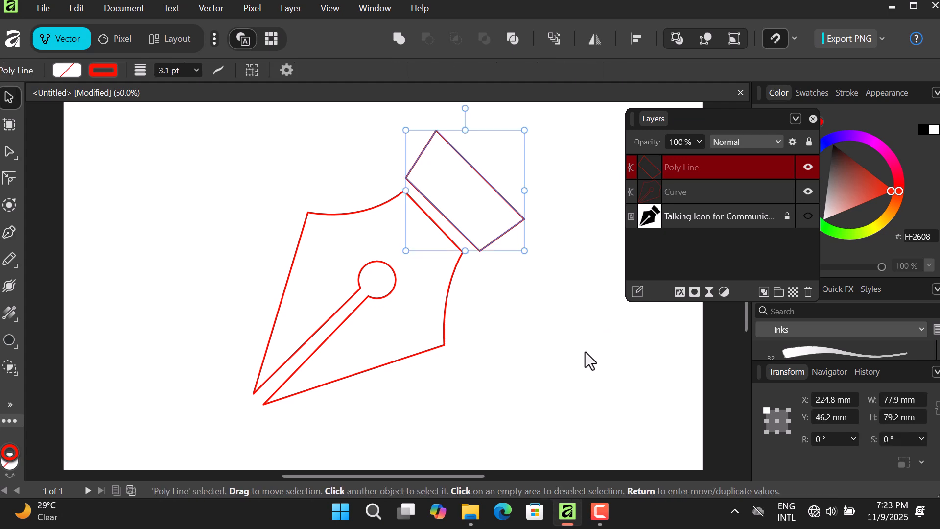
{"action": "left_click", "coordinate": [585, 352]}
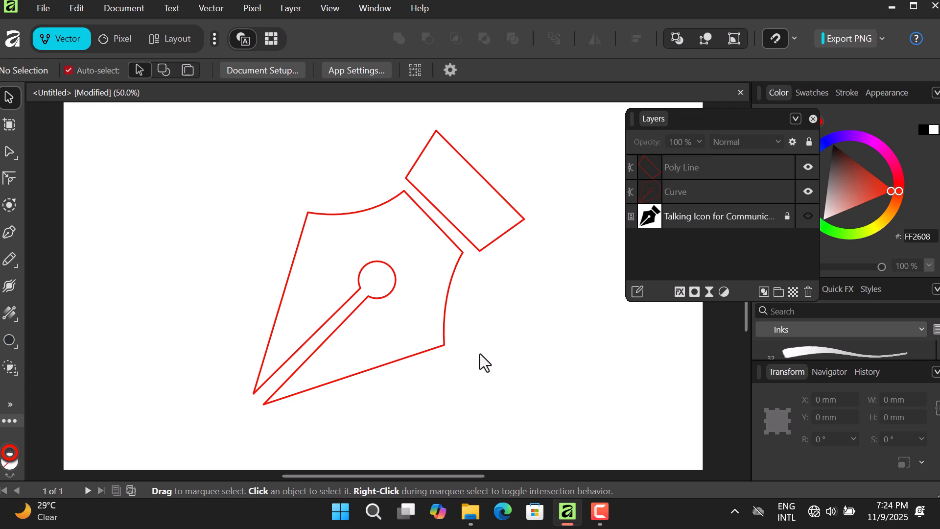
Step: Delete both traced outlines and make the reference image layer visible
{"action": "mouse_move", "coordinate": [245, 176]}
{"action": "left_mouse_down"}
{"action": "mouse_move", "coordinate": [483, 329]}
{"action": "mouse_move", "coordinate": [531, 371]}
{"action": "left_mouse_up"}
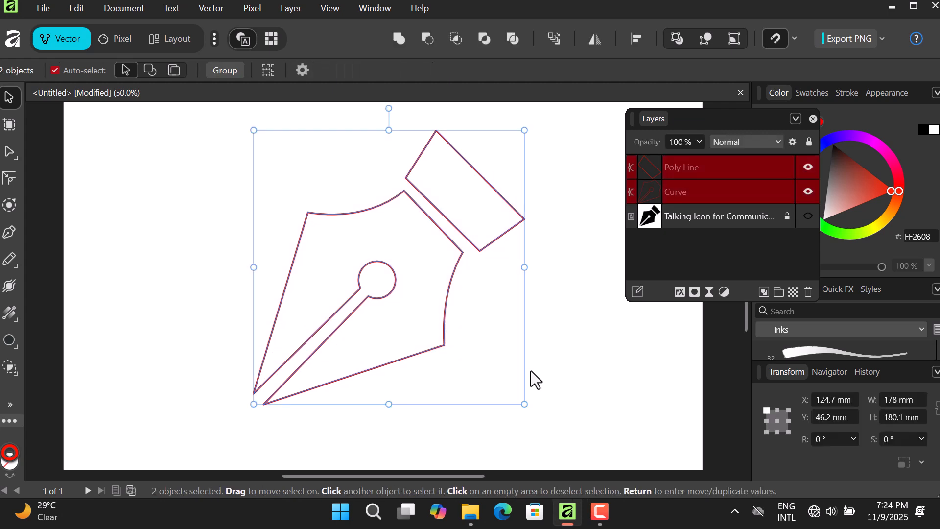
{"action": "key", "text": "Delete"}
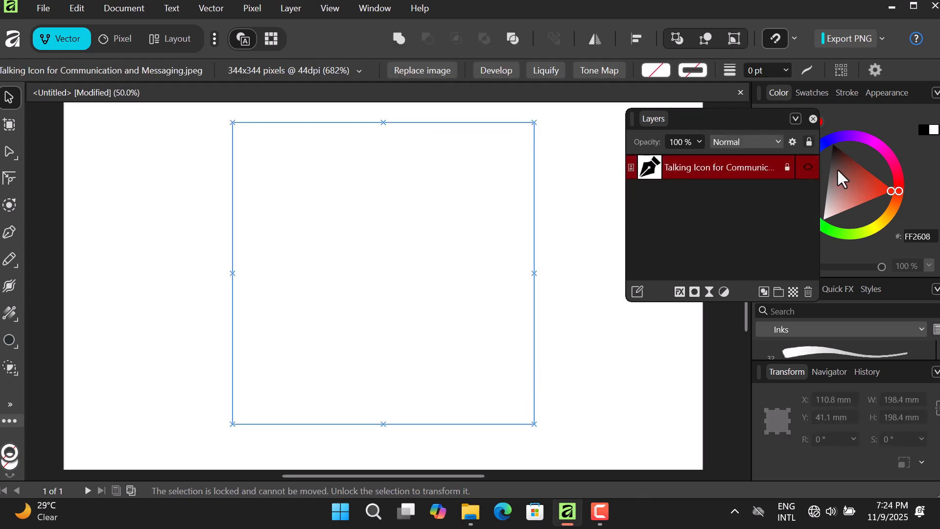
{"action": "left_click", "coordinate": [807, 167]}
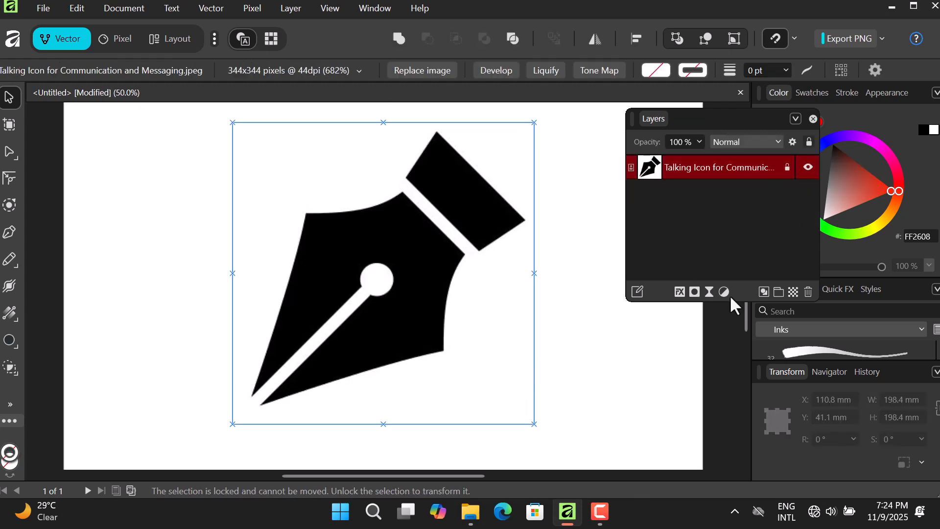
{"action": "left_click", "coordinate": [582, 340]}
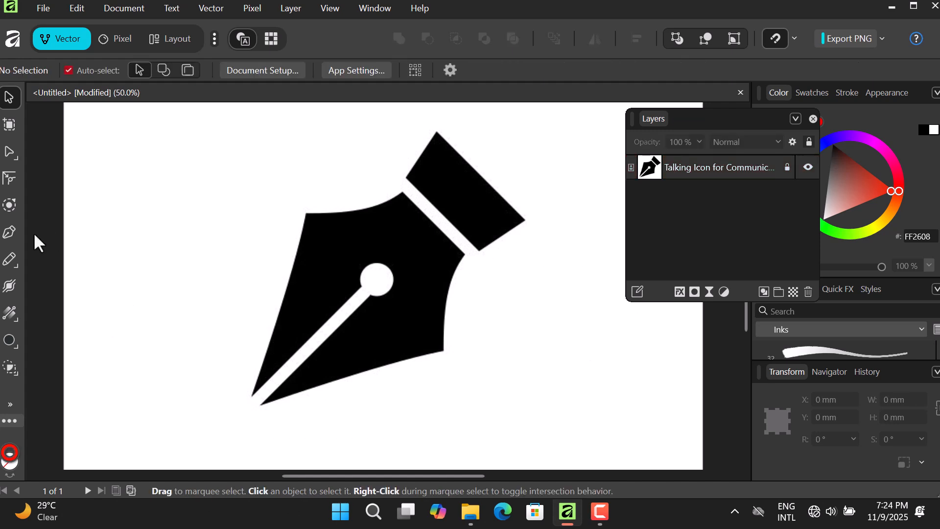
Step: Trace the nib body and its slot with straight Pen segments as one closed path, checking it with the reference image hidden and shown
{"action": "left_click", "coordinate": [10, 235]}
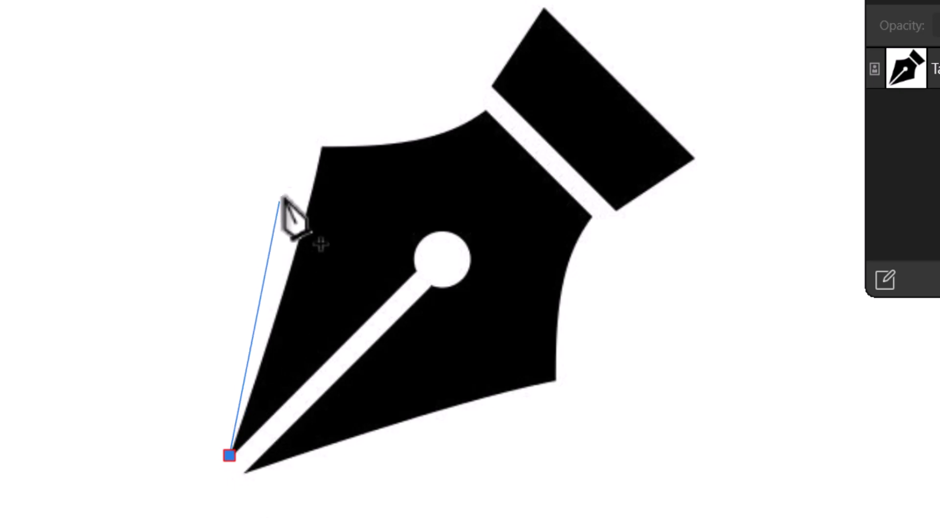
{"action": "left_click", "coordinate": [322, 148]}
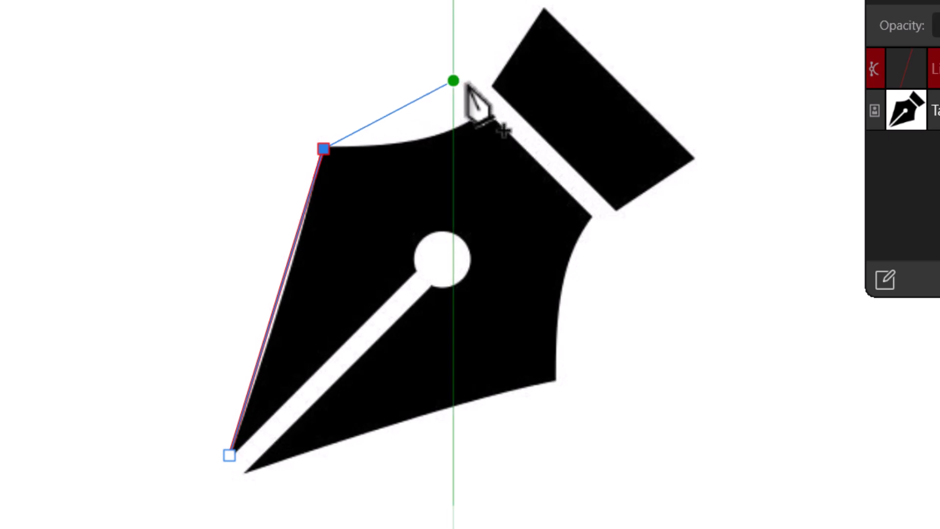
{"action": "left_click", "coordinate": [485, 111]}
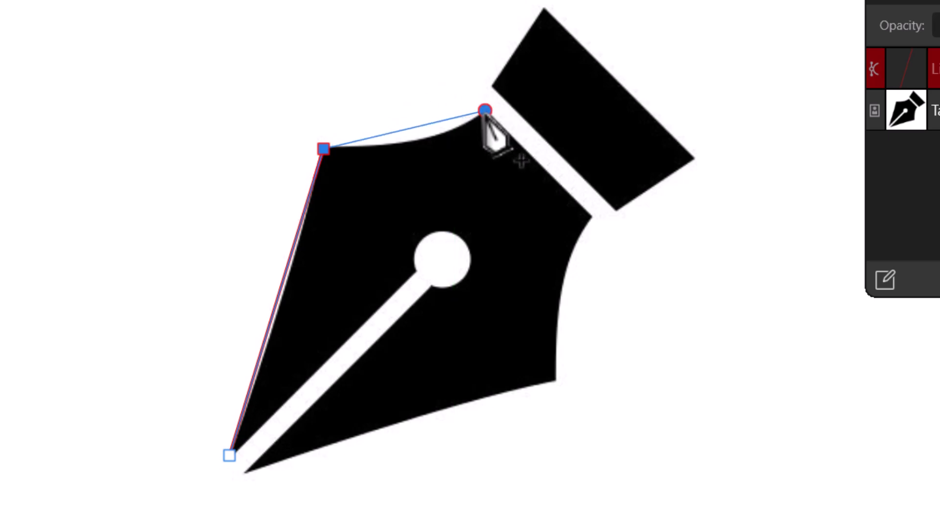
{"action": "left_click", "coordinate": [591, 214]}
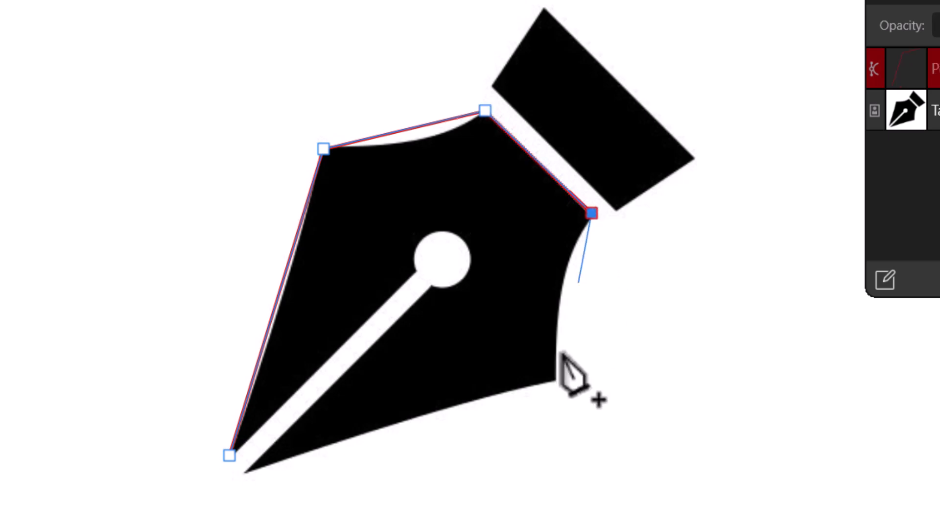
{"action": "left_click", "coordinate": [556, 378]}
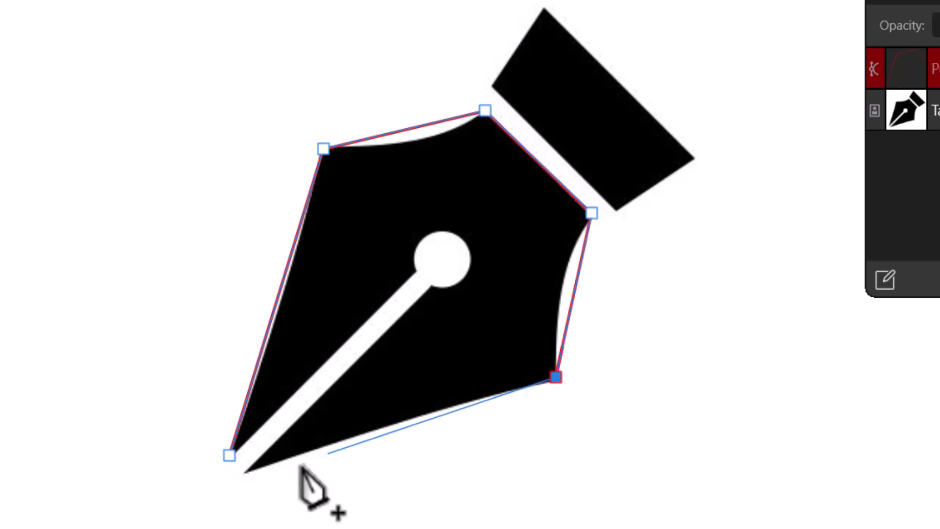
{"action": "left_click", "coordinate": [245, 469]}
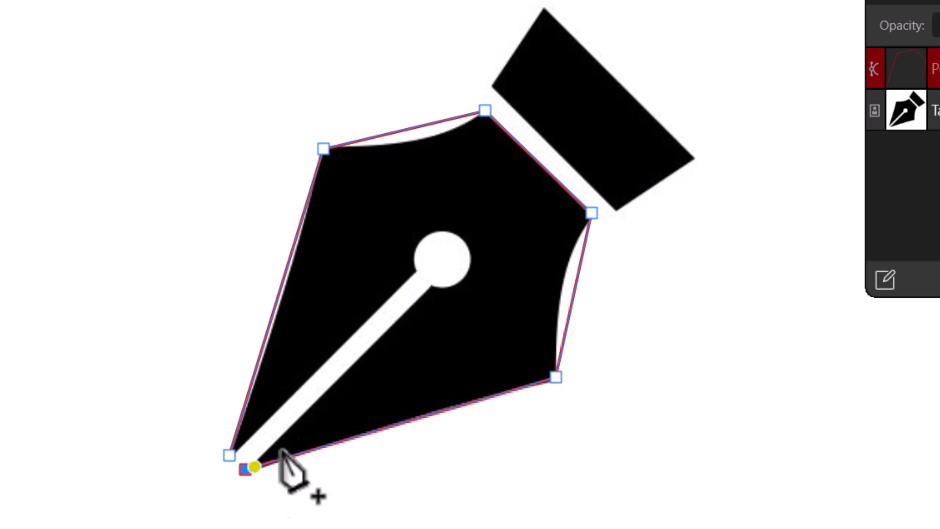
{"action": "left_click_drag", "start_coordinate": [434, 284], "coordinate": [411, 270]}
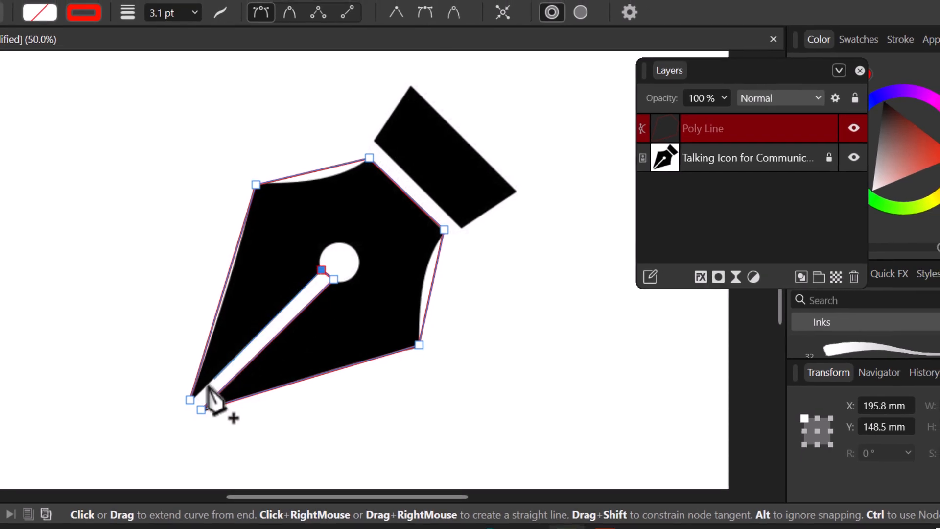
{"action": "left_click", "coordinate": [190, 400]}
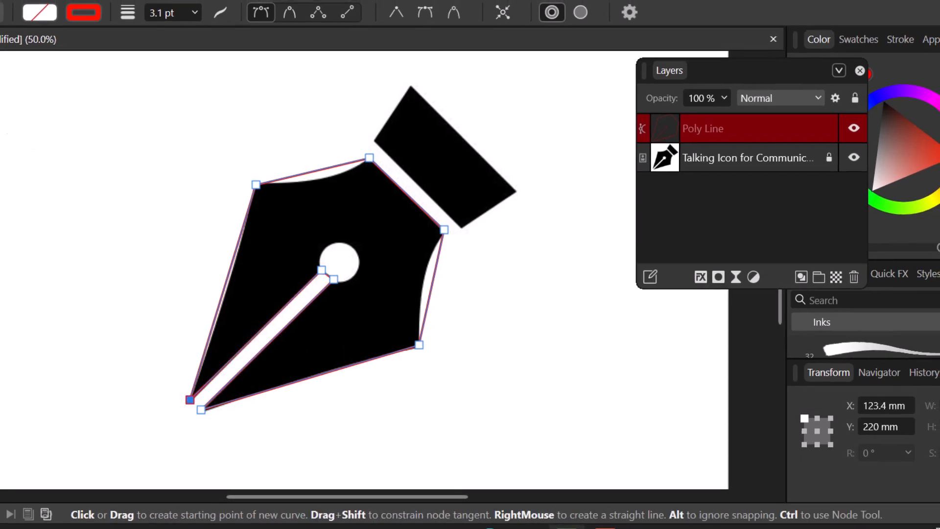
{"action": "left_click", "coordinate": [854, 157]}
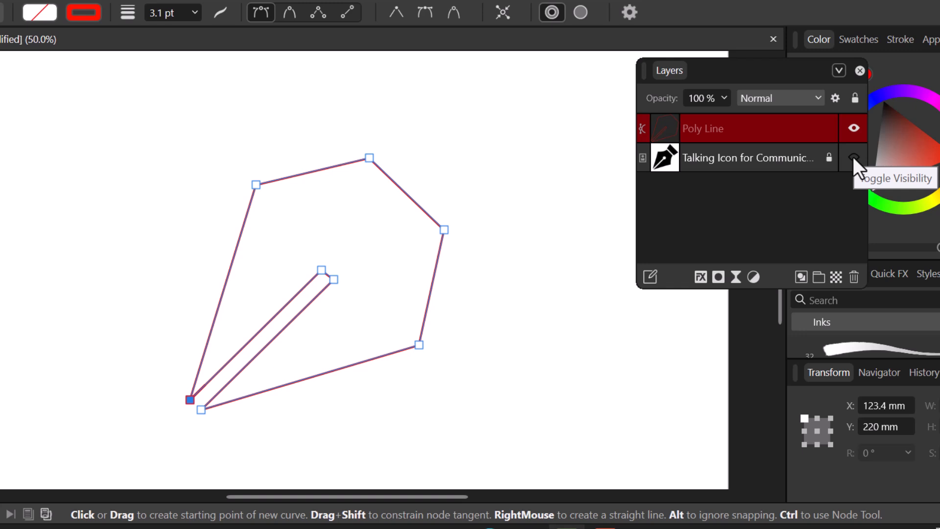
{"action": "left_click", "coordinate": [854, 157]}
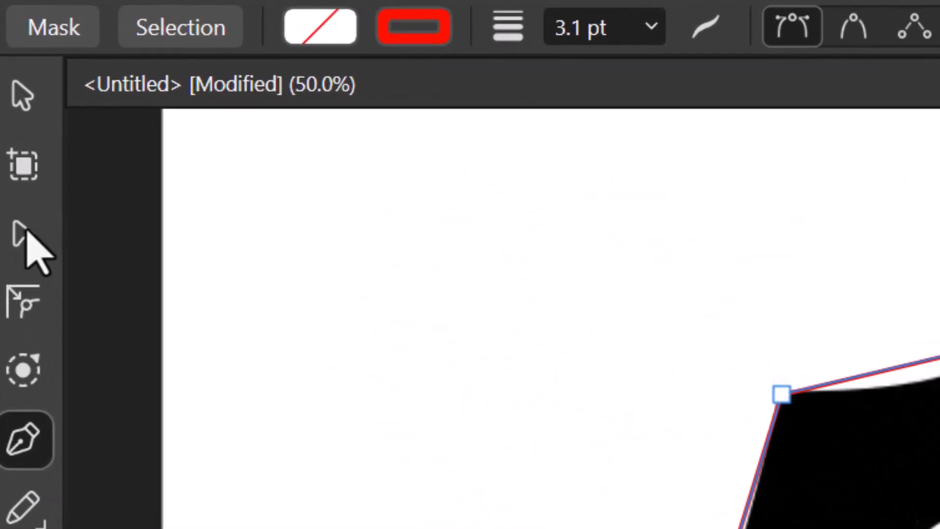
Step: Bend the path's two straight shoulder segments inward with the Node tool to follow the nib's concave edges
{"action": "left_click", "coordinate": [23, 169]}
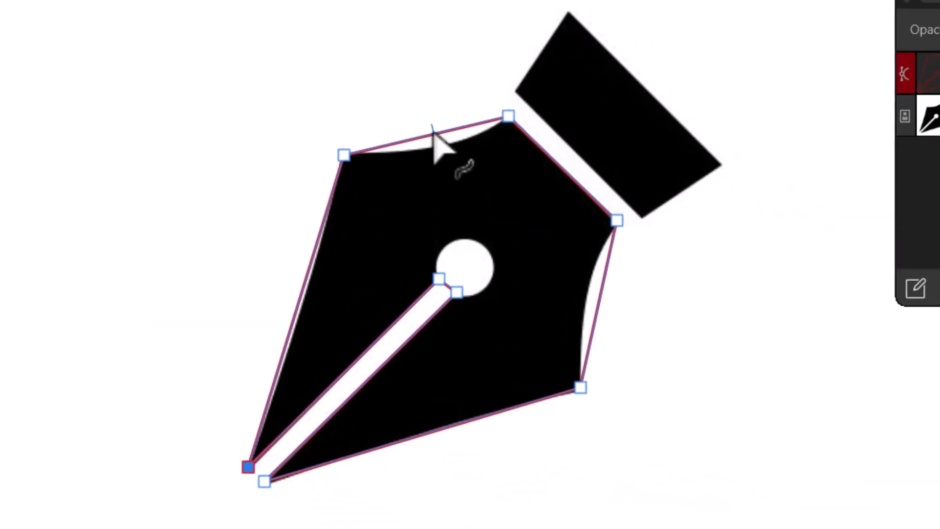
{"action": "mouse_move", "coordinate": [436, 140]}
{"action": "left_mouse_down"}
{"action": "mouse_move", "coordinate": [440, 149]}
{"action": "mouse_move", "coordinate": [453, 142]}
{"action": "left_mouse_up"}
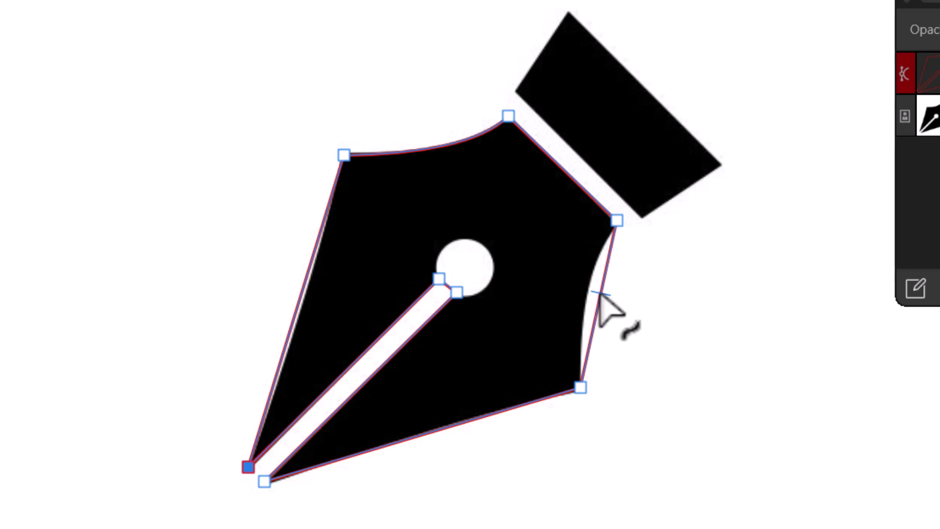
{"action": "left_click_drag", "start_coordinate": [598, 294], "coordinate": [589, 291]}
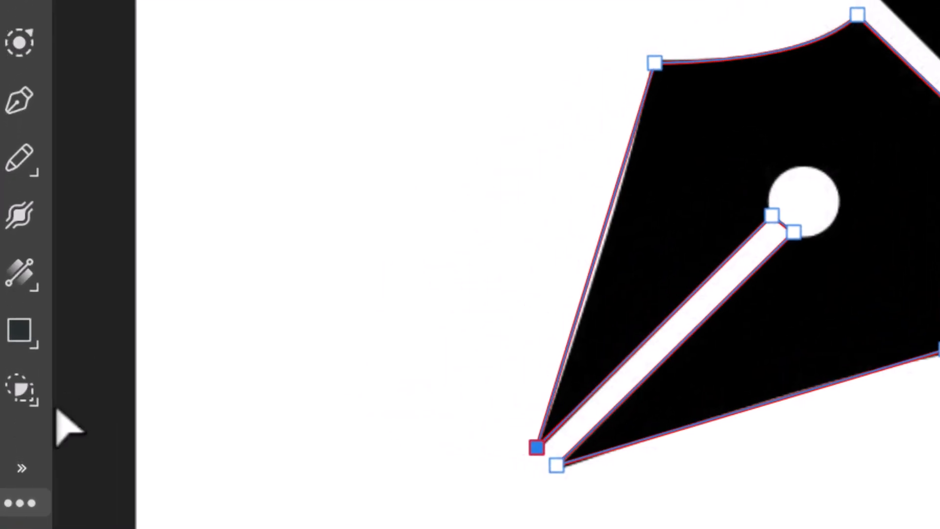
Step: Draw an ellipse of about 22.5 × 23.1 mm over the nib's round hole with the Ellipse tool
{"action": "left_click", "coordinate": [21, 342]}
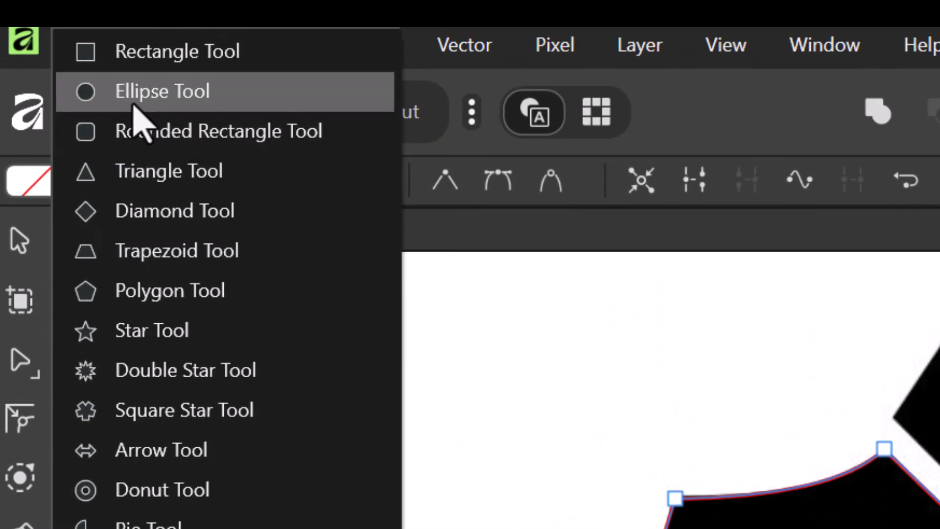
{"action": "left_click", "coordinate": [136, 100]}
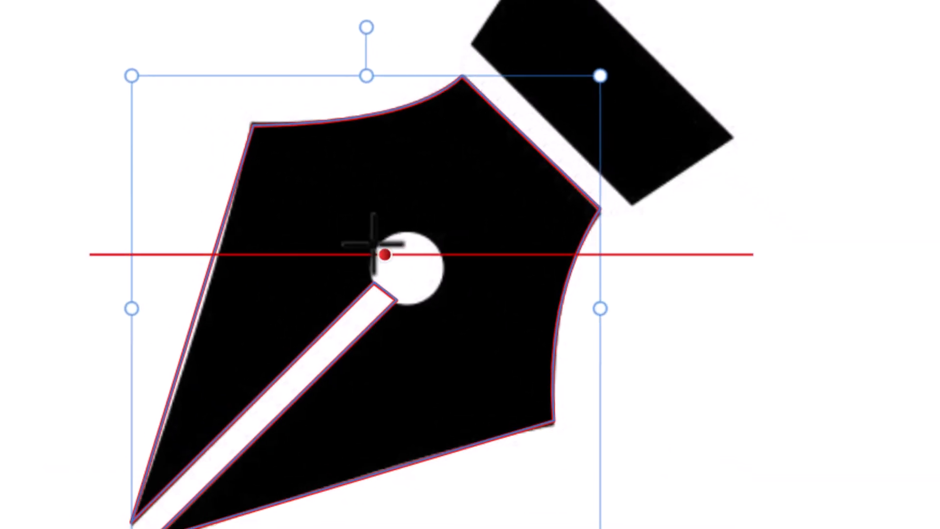
{"action": "mouse_move", "coordinate": [403, 265]}
{"action": "left_mouse_down"}
{"action": "mouse_move", "coordinate": [467, 335]}
{"action": "mouse_move", "coordinate": [447, 299]}
{"action": "left_mouse_up"}
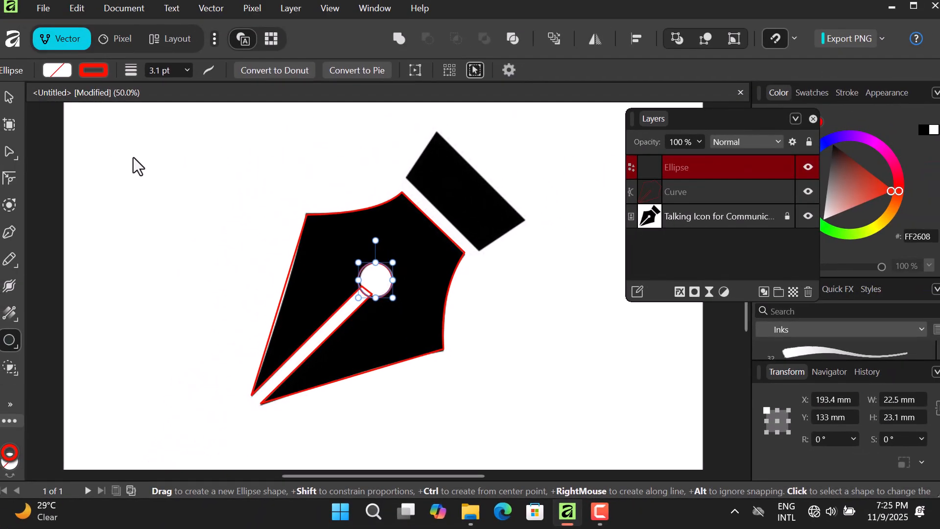
Step: Hide the reference image and use the Shape Builder to remove the circle and overlapping slot end, leaving one continuous nib outline
{"action": "key", "text": "v"}
{"action": "left_click_drag", "start_coordinate": [210, 151], "coordinate": [465, 427]}
{"action": "left_click", "coordinate": [808, 216]}
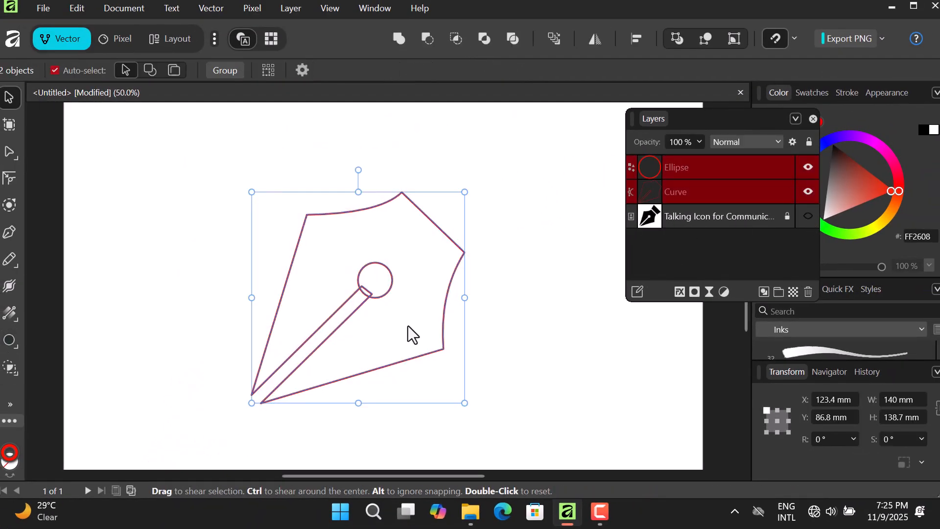
{"action": "key", "text": "s"}
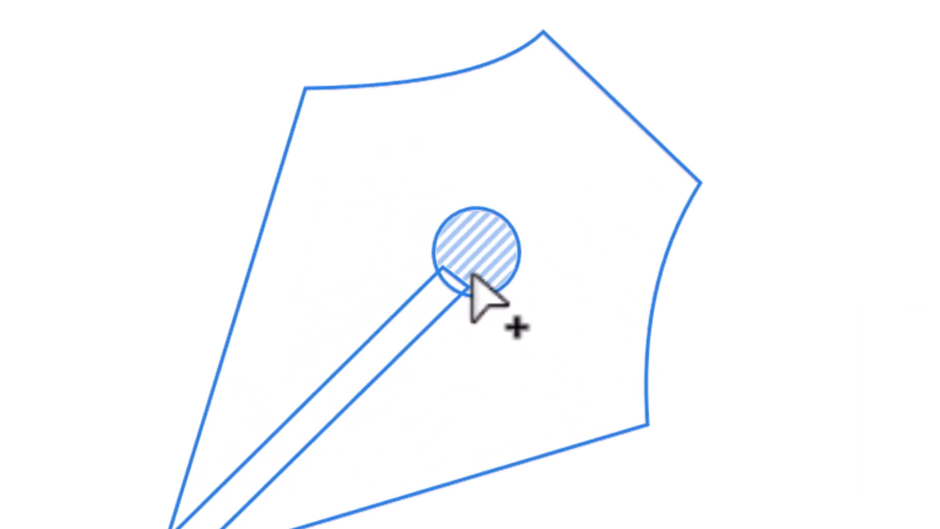
{"action": "key", "text": "alt"}
{"action": "mouse_move", "coordinate": [470, 267]}
{"action": "left_mouse_down"}
{"action": "mouse_move", "coordinate": [466, 284]}
{"action": "mouse_move", "coordinate": [438, 304]}
{"action": "mouse_move", "coordinate": [430, 295]}
{"action": "left_mouse_up"}
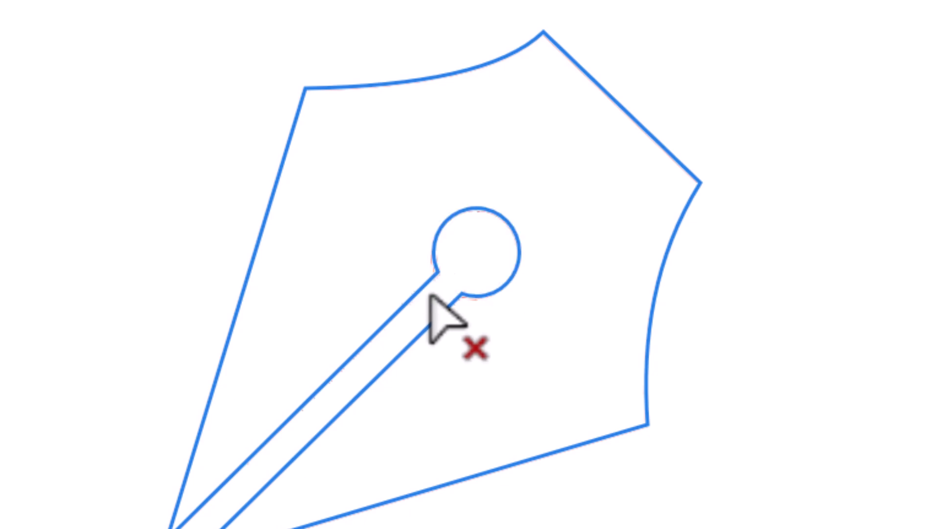
{"action": "key", "text": "v"}
{"action": "left_click", "coordinate": [897, 505]}
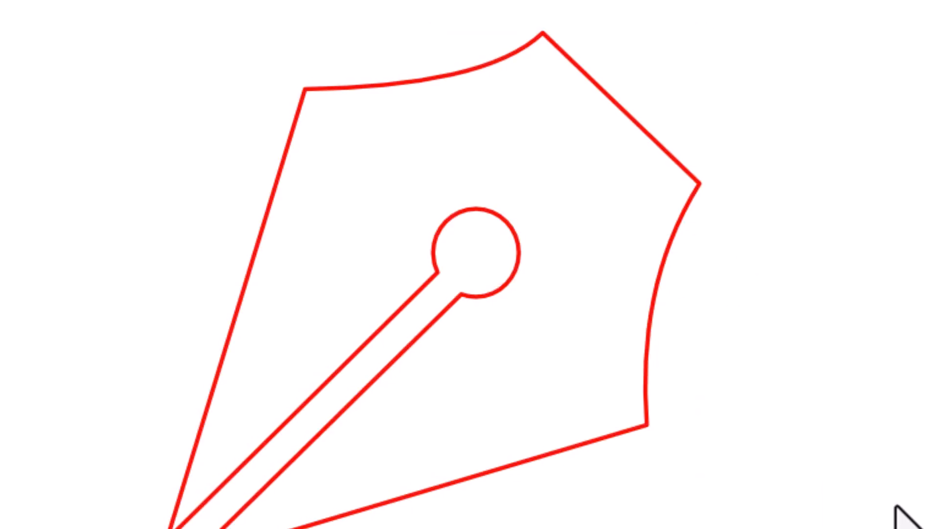